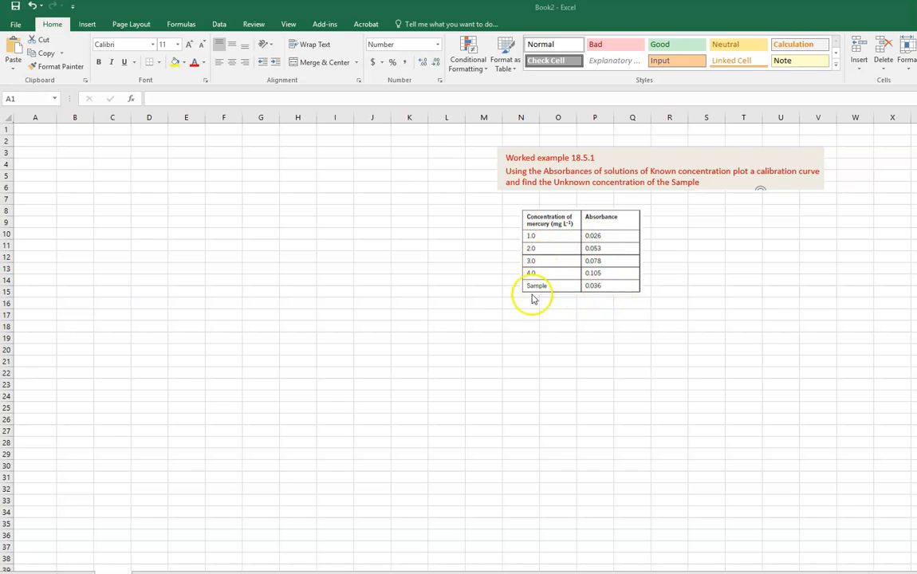
Step: Enter the column heading "Concentration of mercury (mg L-1)" in cell A1
left_click(41, 130)
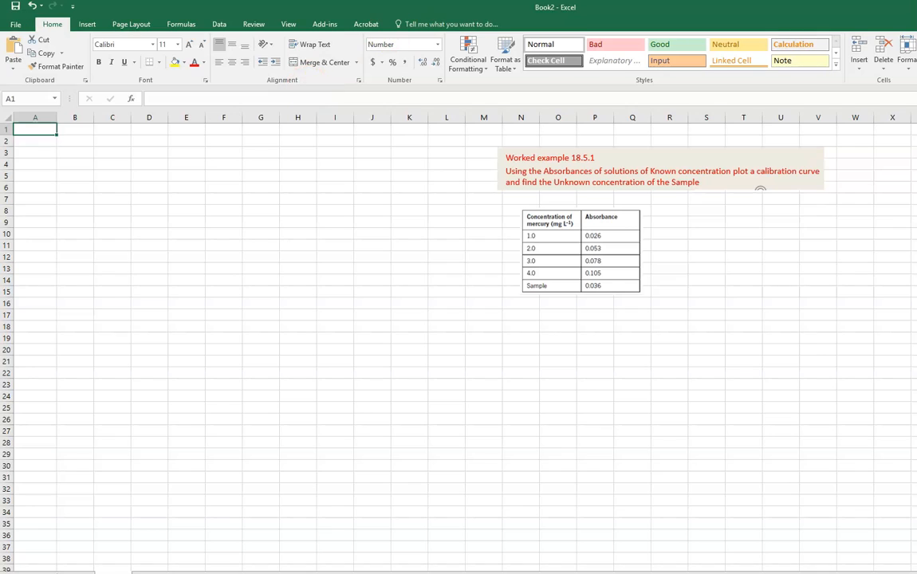
type("Concentration of mercury (mg L-1")
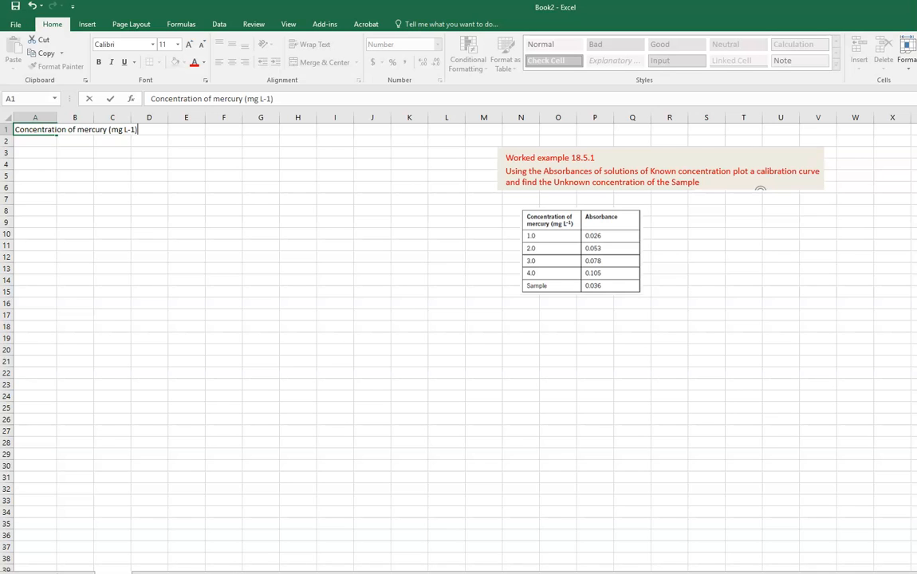
left_click(126, 222)
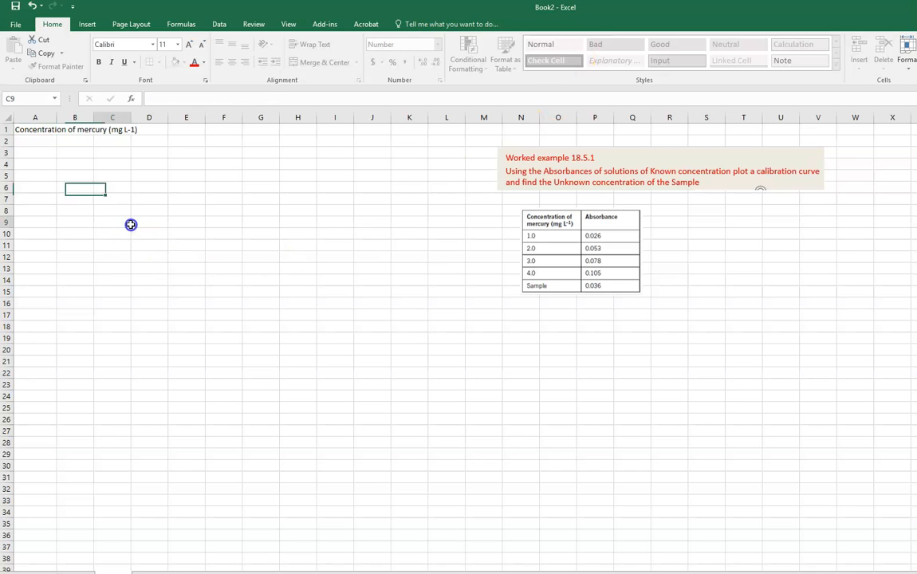
Step: Wrap the heading text in cell A1 and widen column A so the heading fits on two lines
left_click(36, 129)
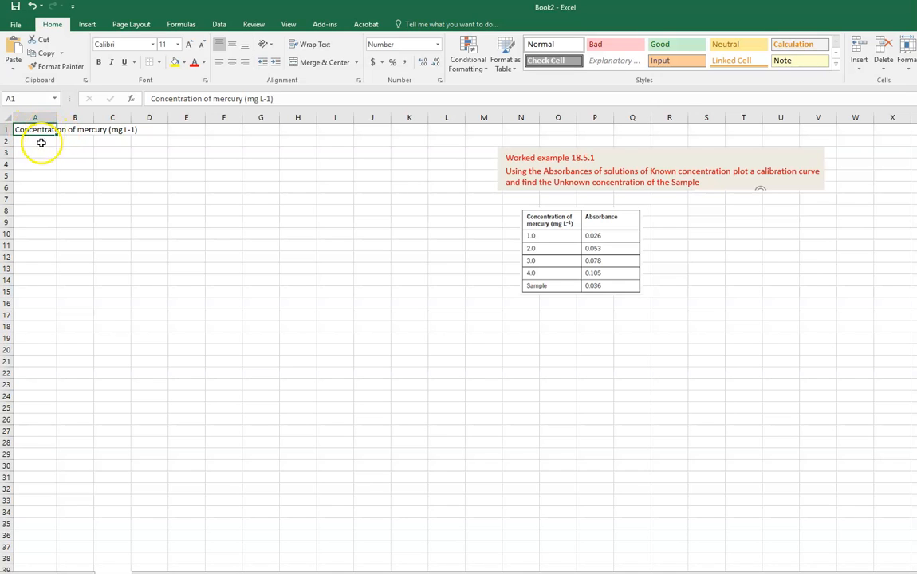
left_click(310, 46)
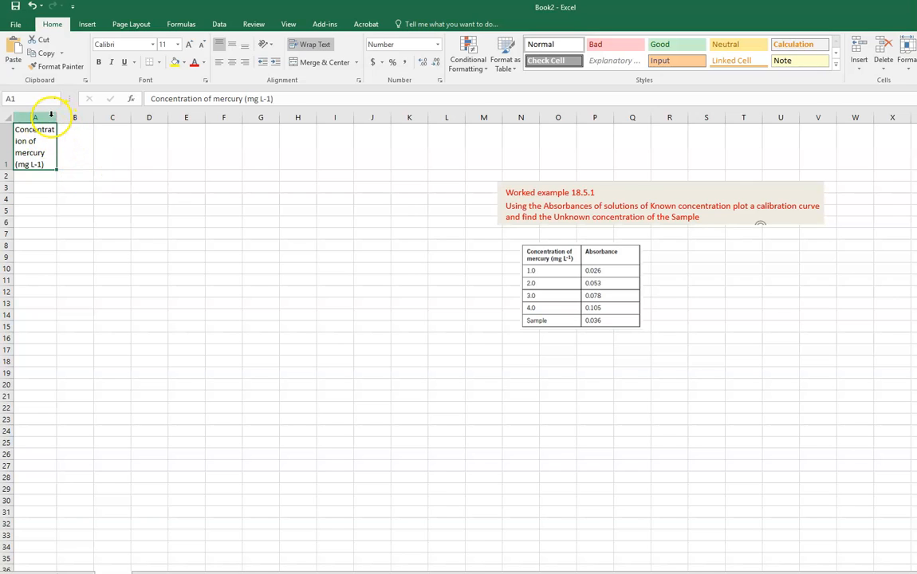
left_click_drag(56, 117, 76, 118)
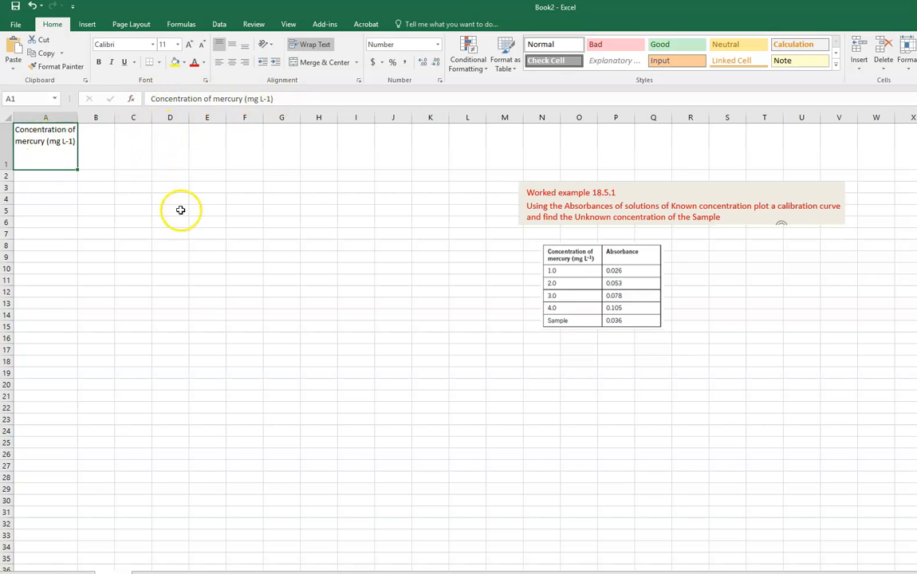
Step: Set the font size of the whole heading text in cell A1 to 10
left_click(282, 98)
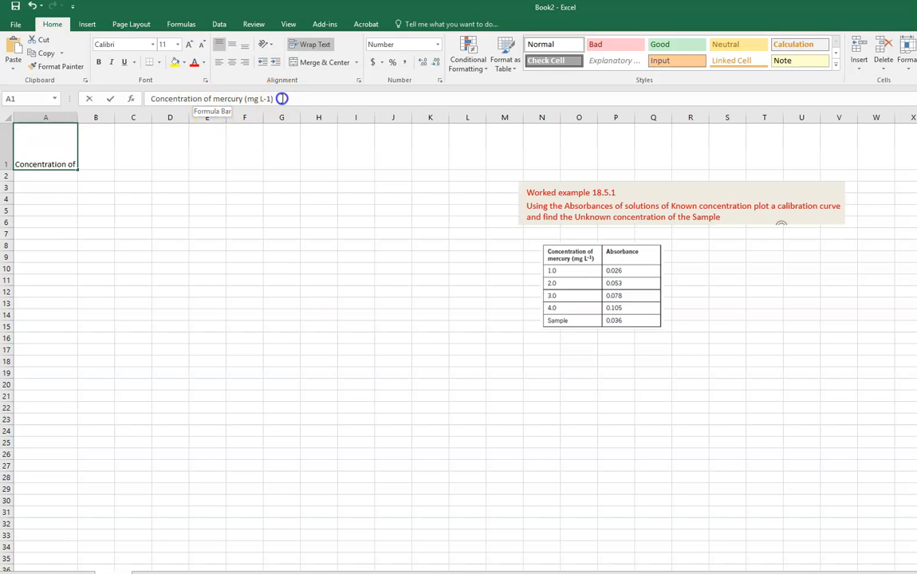
left_click_drag(255, 99, 189, 101)
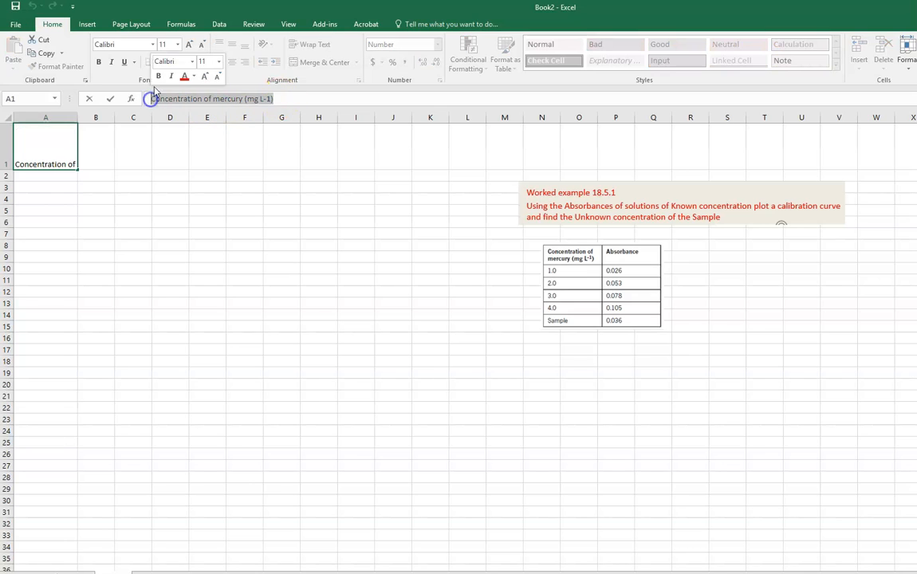
left_click(177, 45)
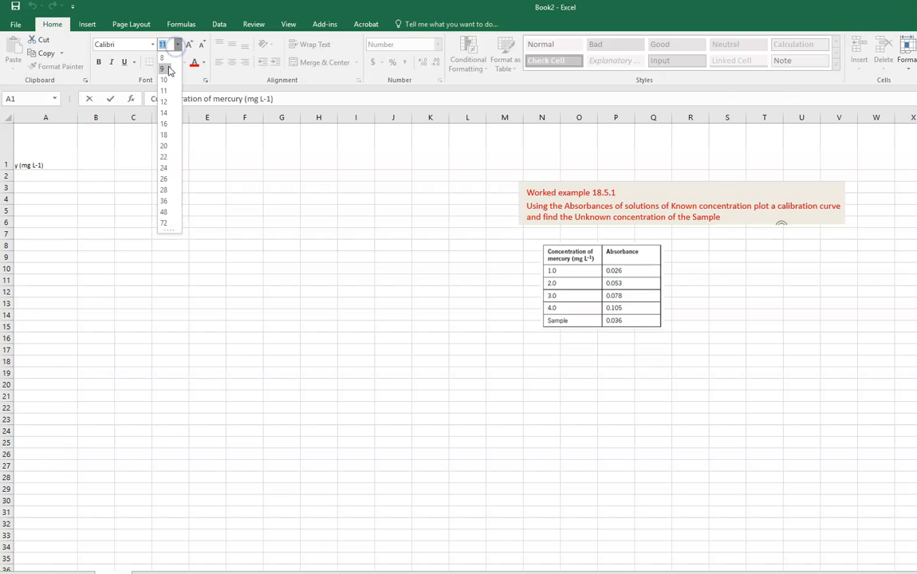
left_click(165, 81)
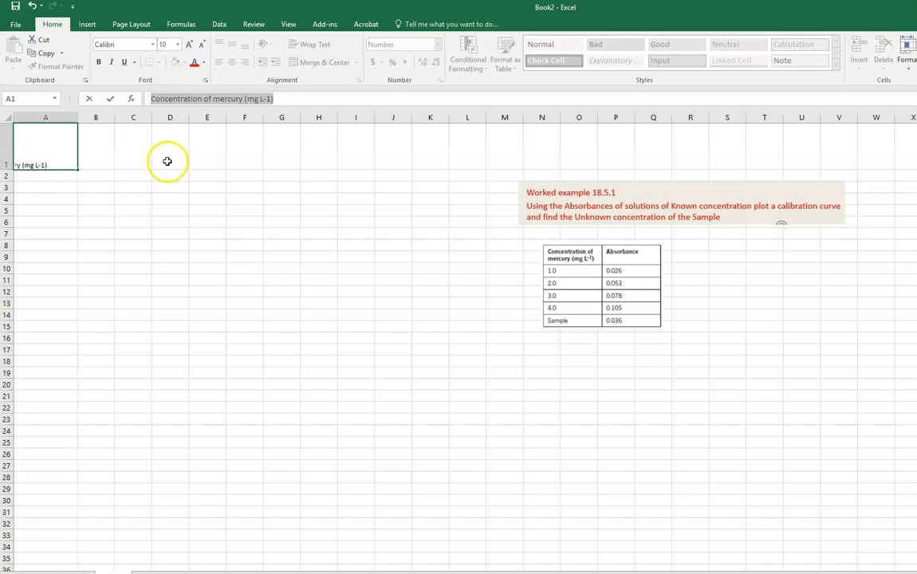
left_click(165, 176)
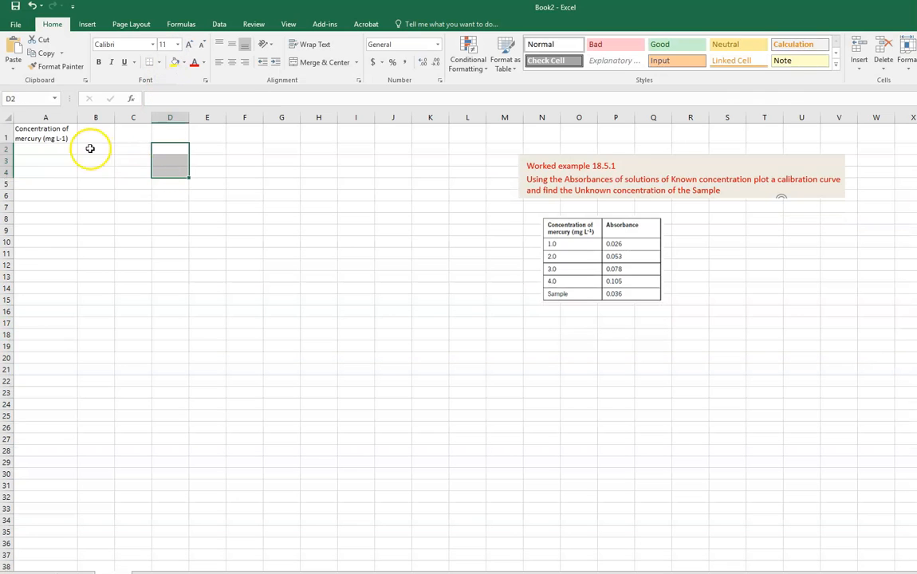
left_click(67, 138)
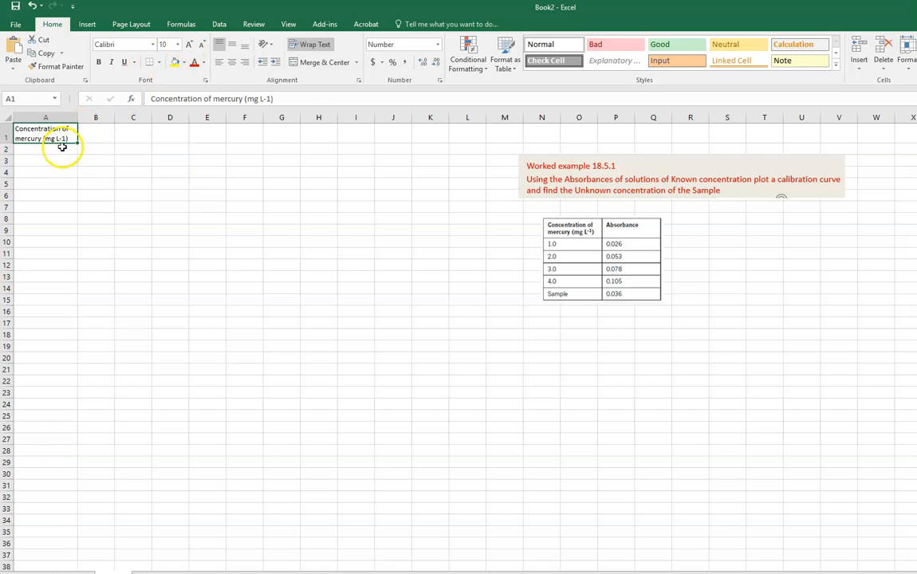
Step: Enter 1 in cell A2 and format it as a Number with one decimal place
left_click(65, 151)
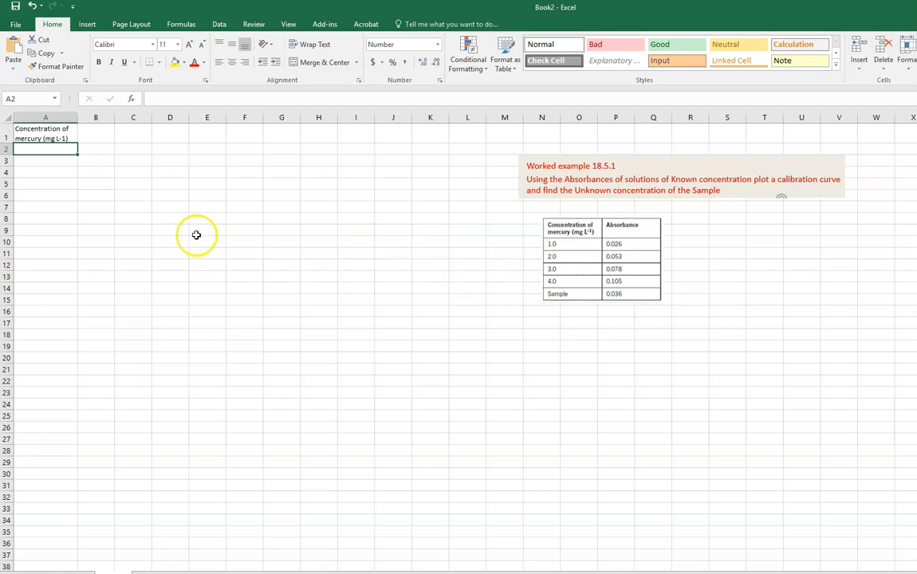
type("1")
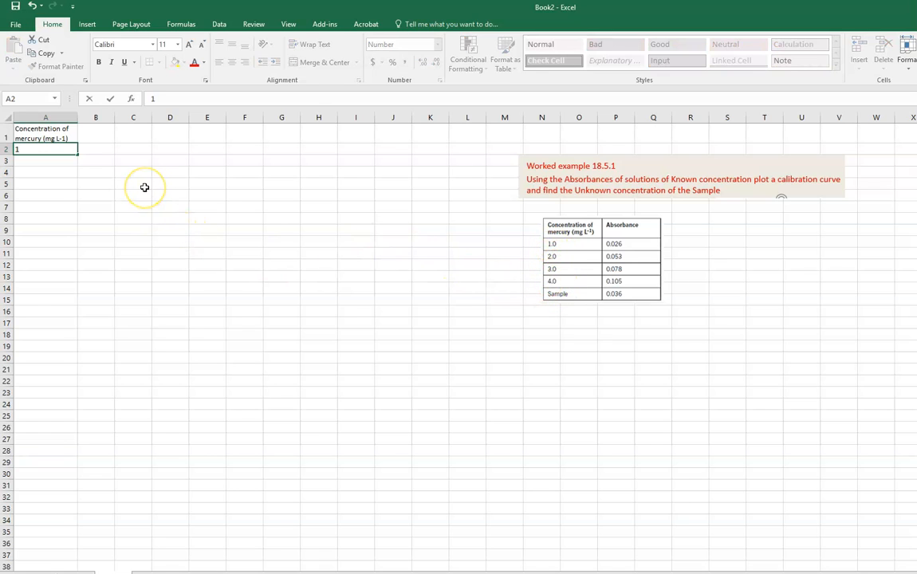
left_click(144, 187)
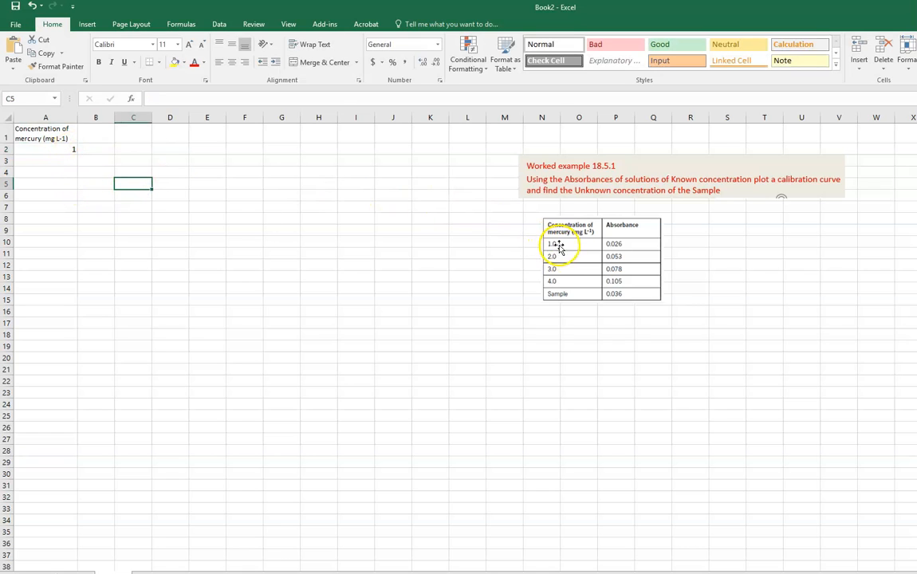
left_click(56, 148)
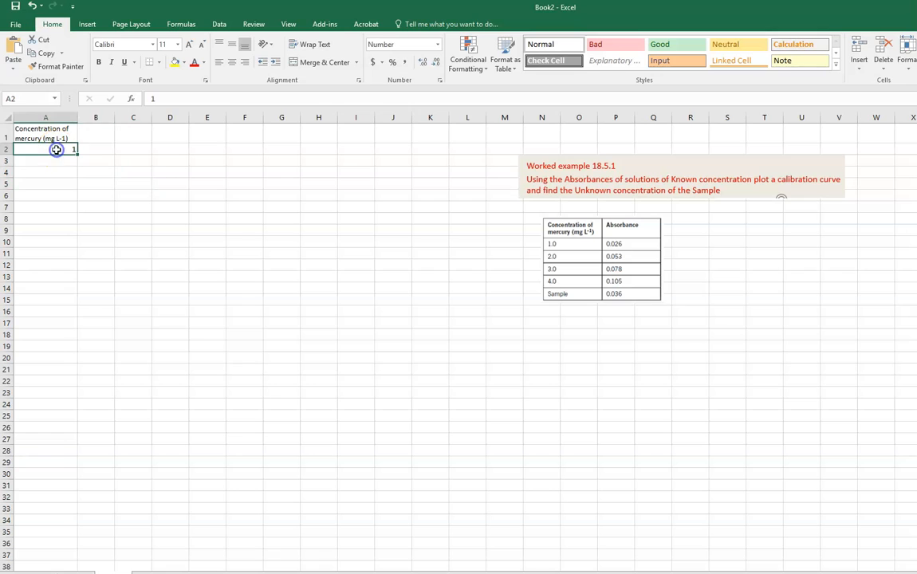
left_click(440, 81)
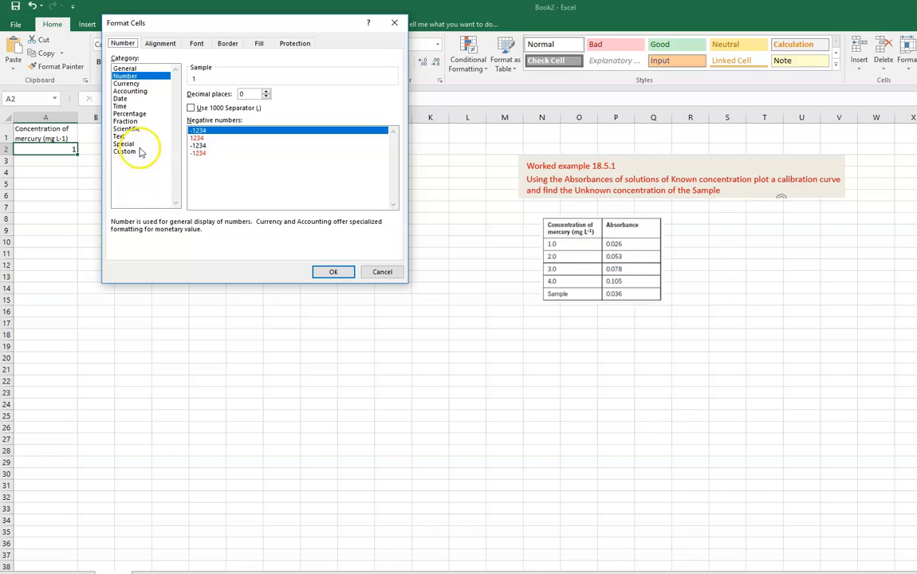
left_click(127, 69)
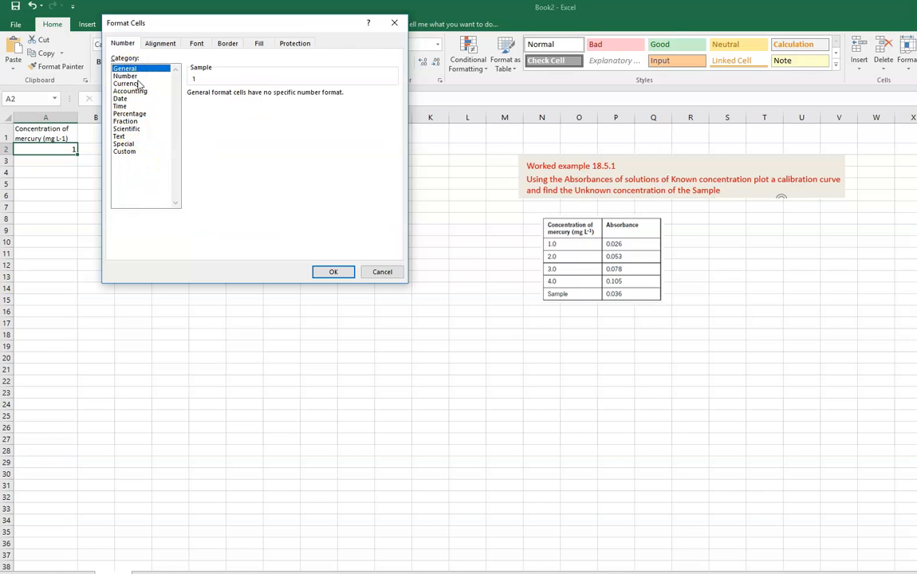
left_click(131, 77)
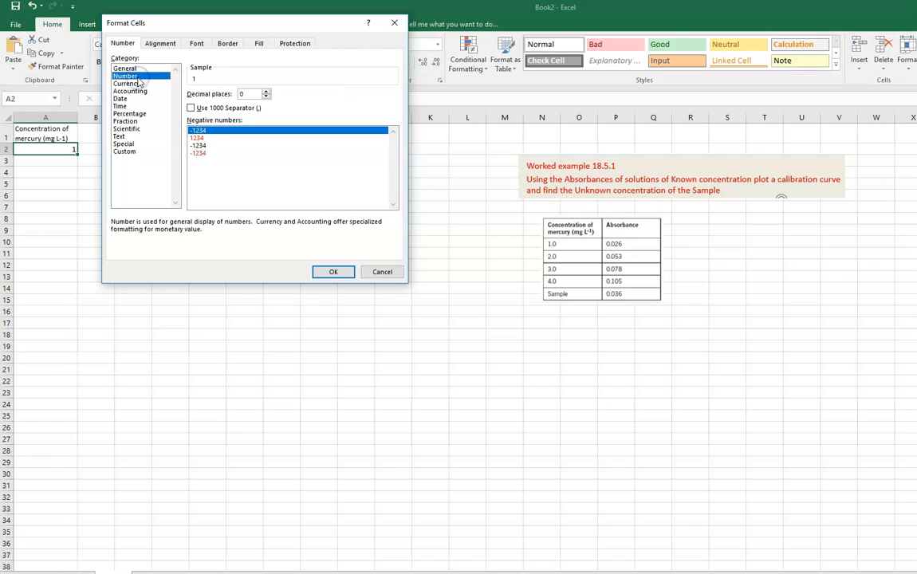
left_click(266, 91)
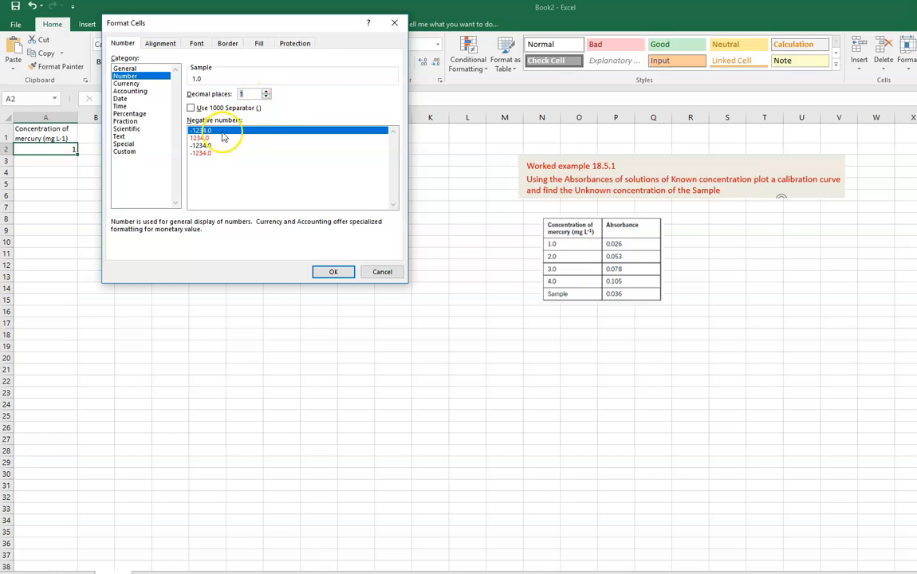
left_click(328, 272)
Step: Enter 2 as the second concentration value in cell A3
left_click(72, 163)
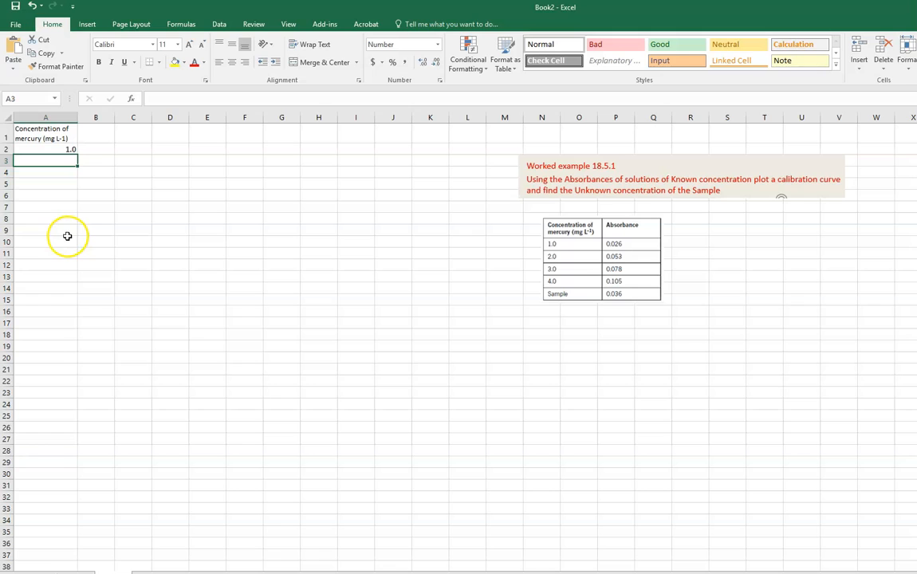
type("2")
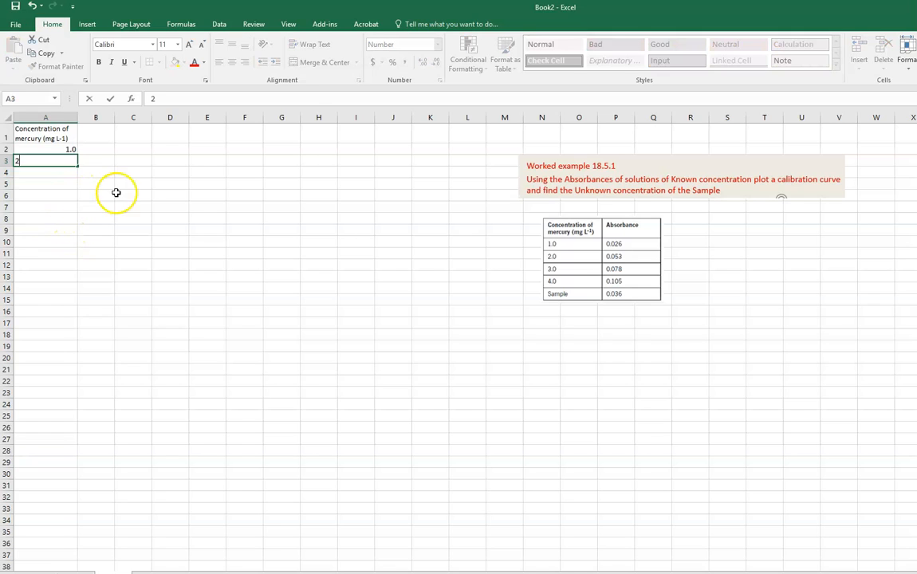
left_click(123, 194)
left_click(69, 160)
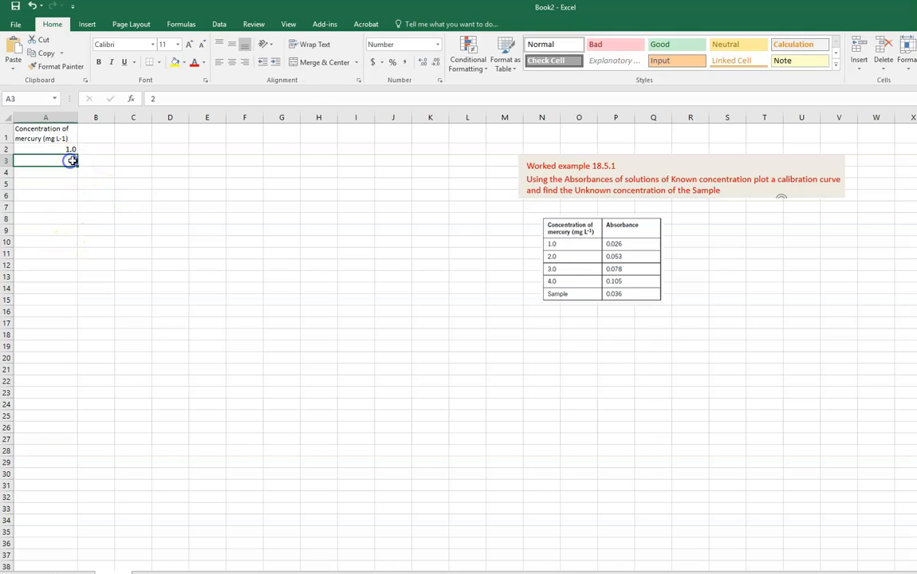
Step: Format the empty cells A4 to A7 as Number with one decimal place
left_click(74, 172)
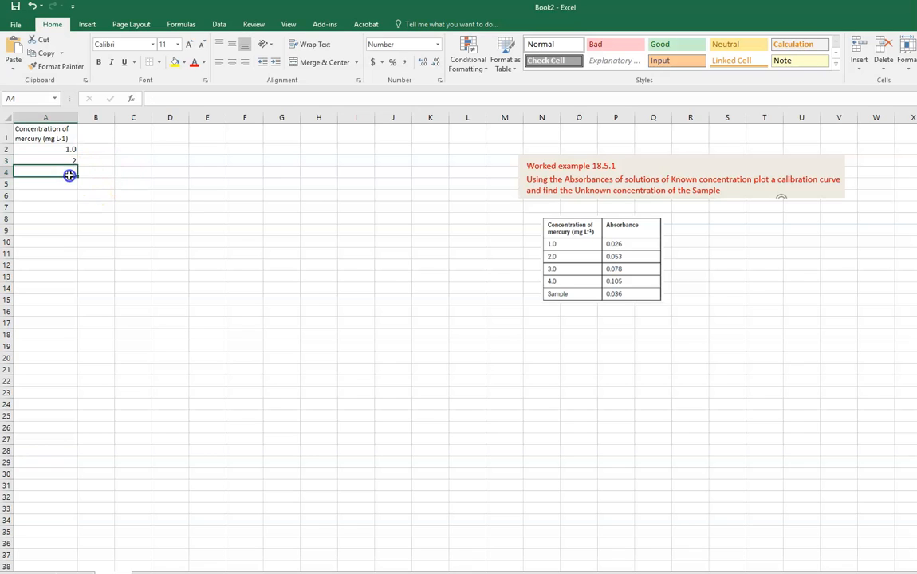
left_click_drag(75, 180, 73, 217)
left_click(71, 171)
left_click(77, 176)
left_click_drag(77, 176, 76, 213)
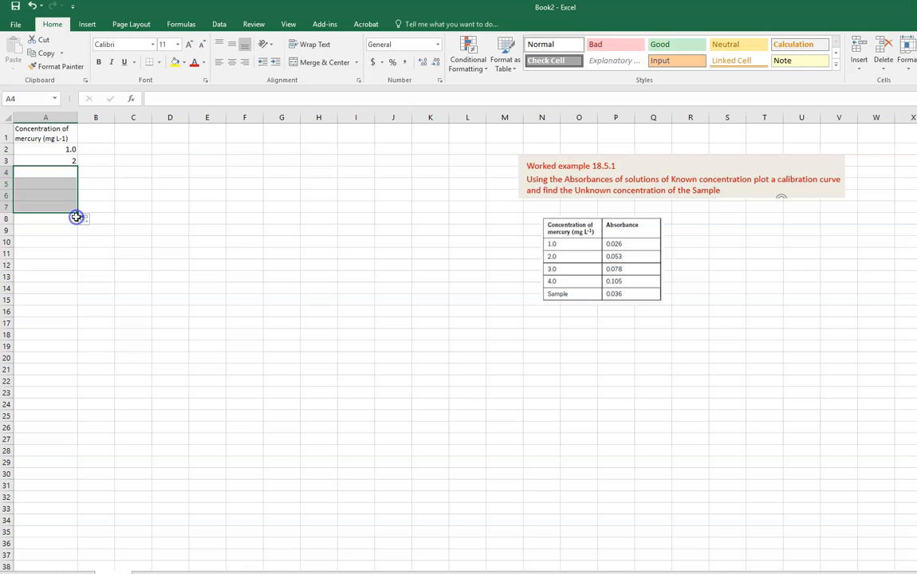
left_click(440, 79)
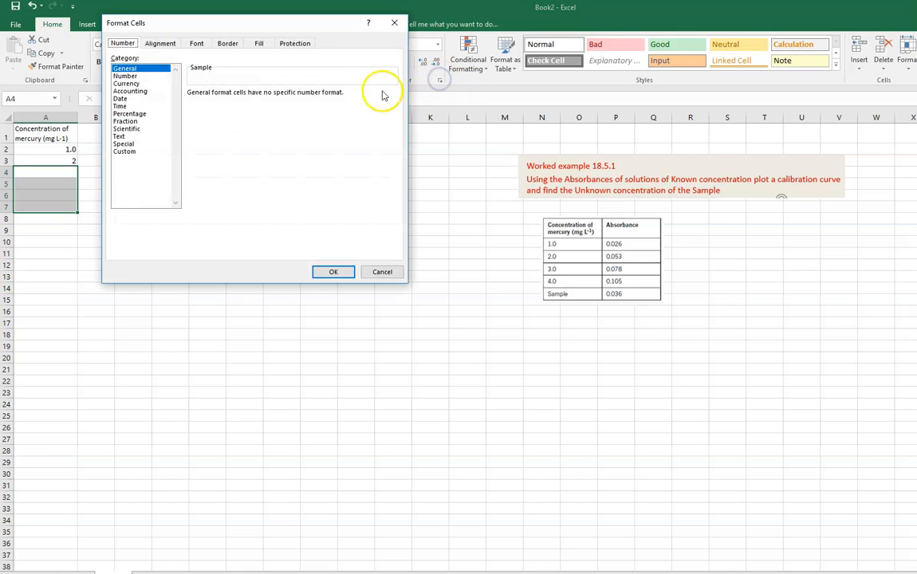
left_click(140, 75)
left_click(267, 97)
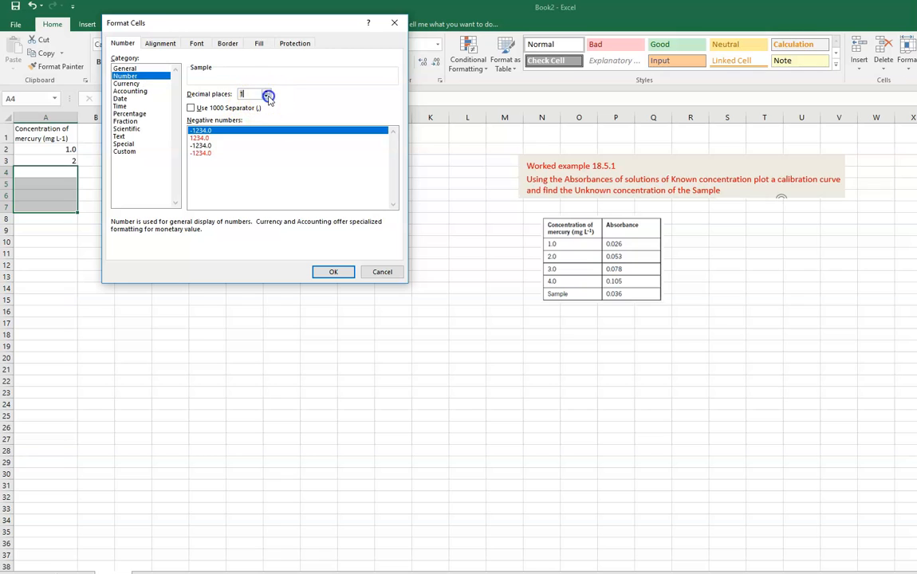
left_click(333, 272)
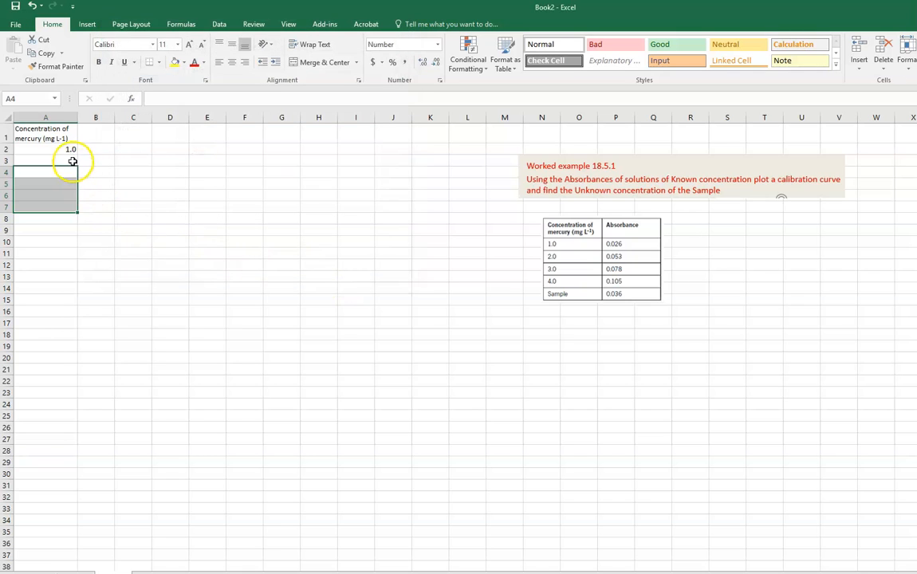
Step: Set the number format of cell A3 to one decimal place
left_click(70, 160)
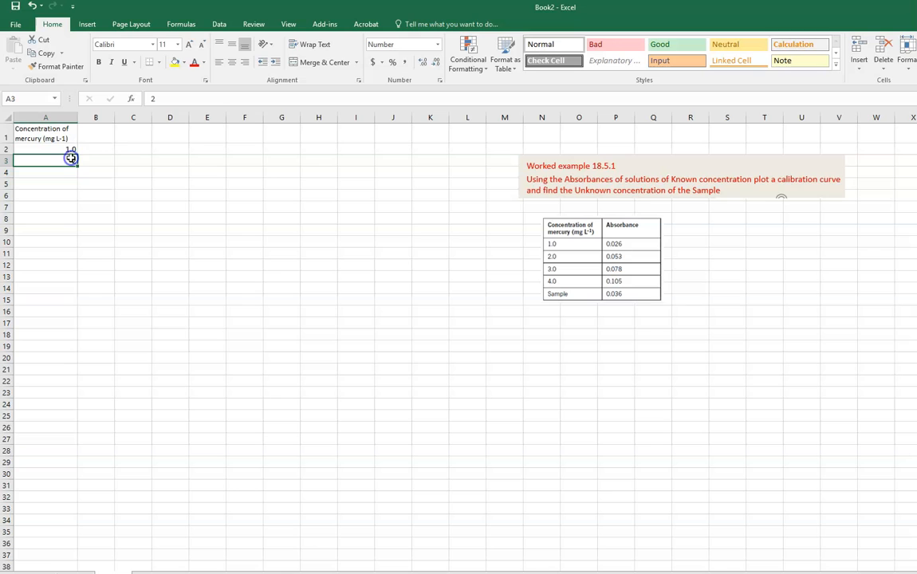
left_click(439, 82)
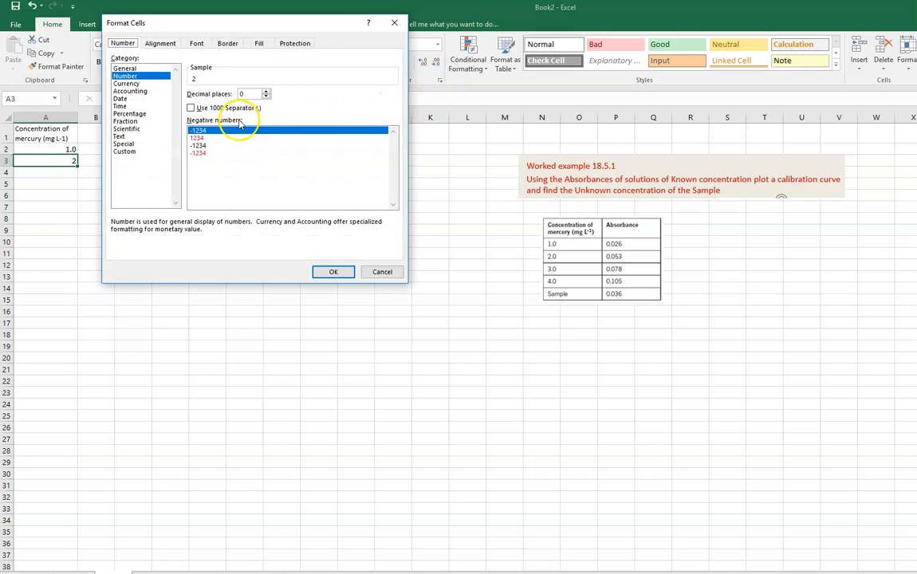
left_click(266, 97)
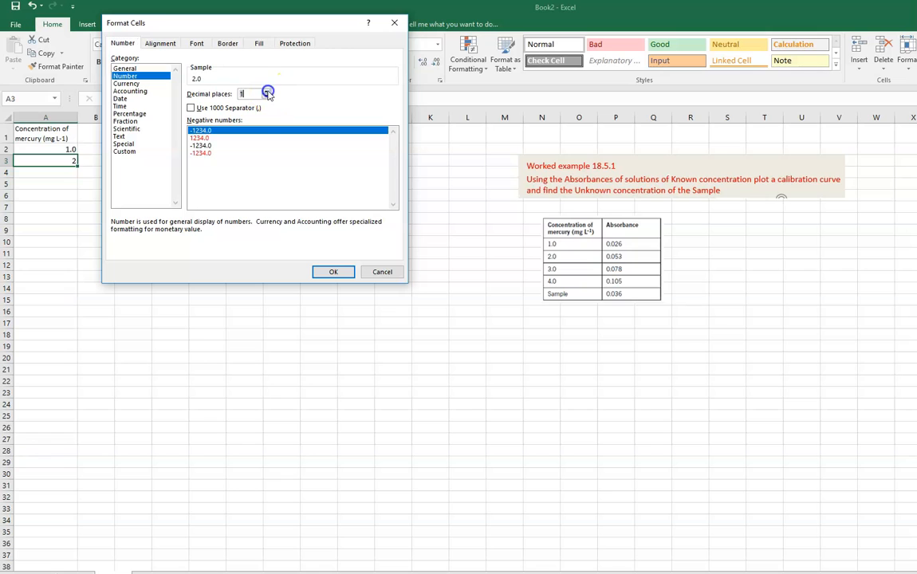
left_click(348, 272)
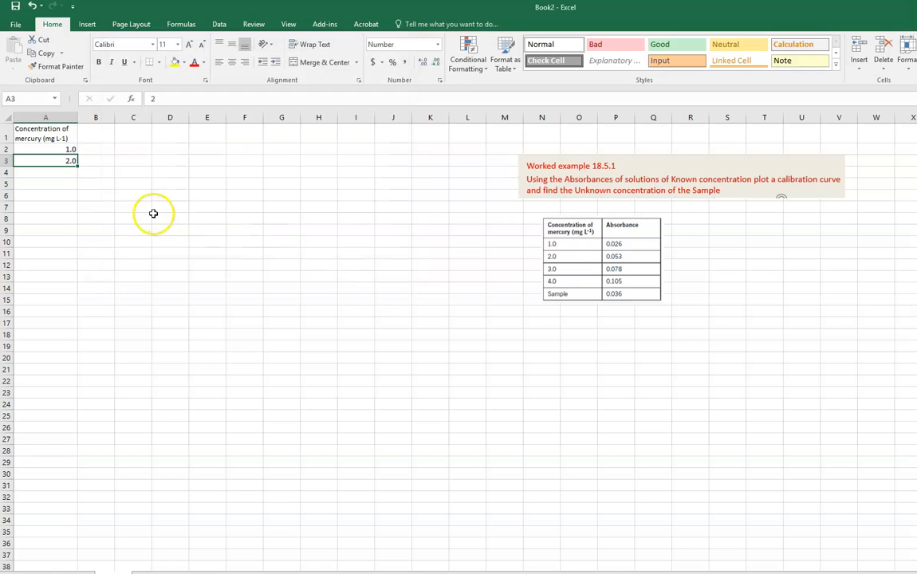
left_click(135, 194)
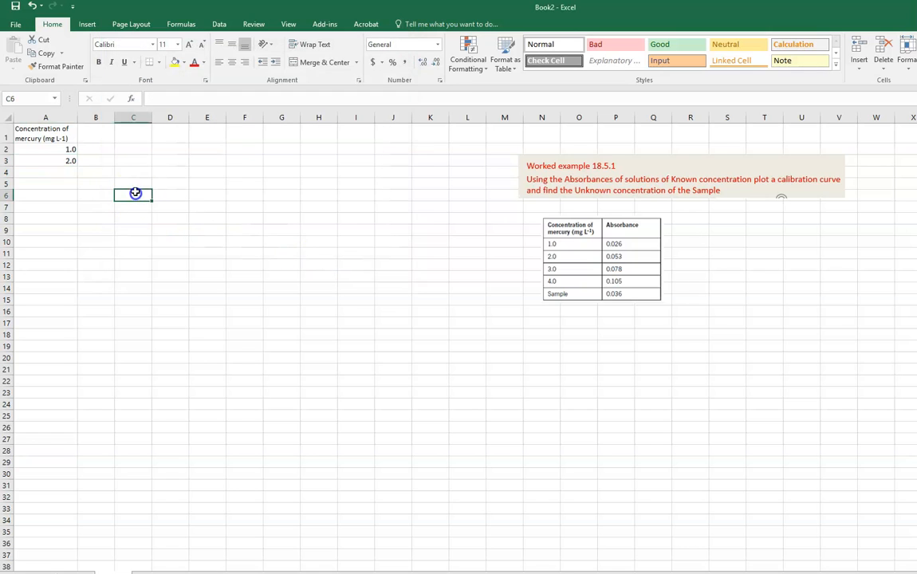
Step: Extend the concentration series from cells A2 and A3 down to A5, filling in 3.0 and 4.0
left_click(68, 149)
left_click_drag(65, 150, 78, 186)
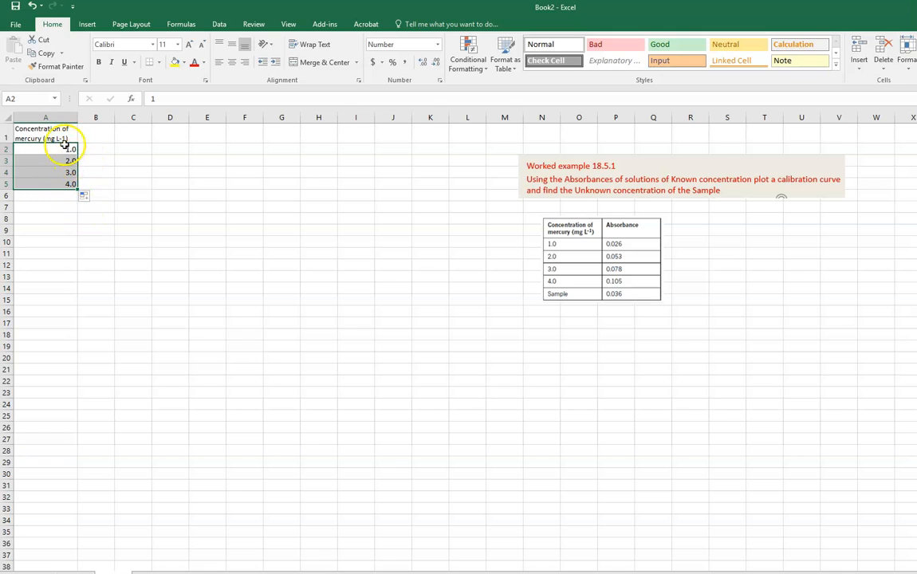
left_click(132, 205)
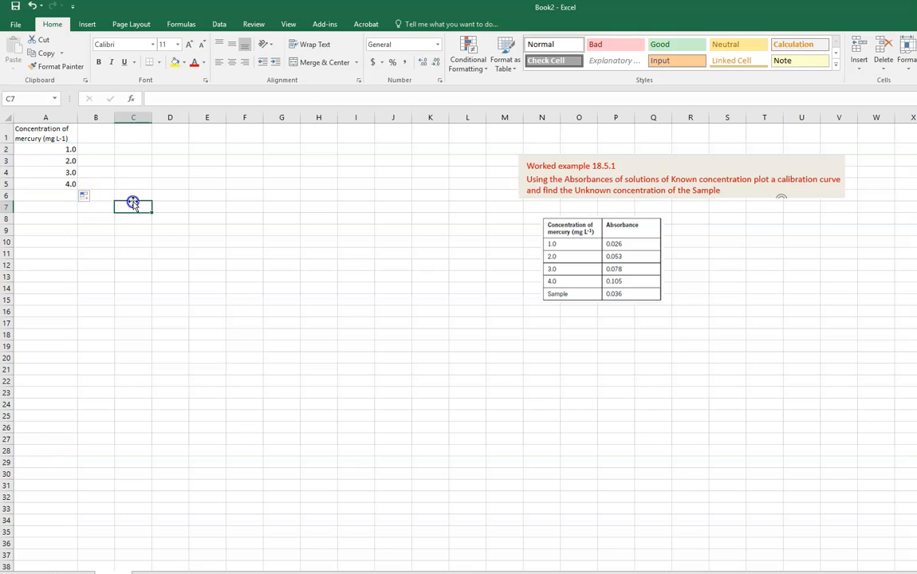
Step: Enter the header Absorbance in cell B1 and widen column B to fit it
left_click(100, 139)
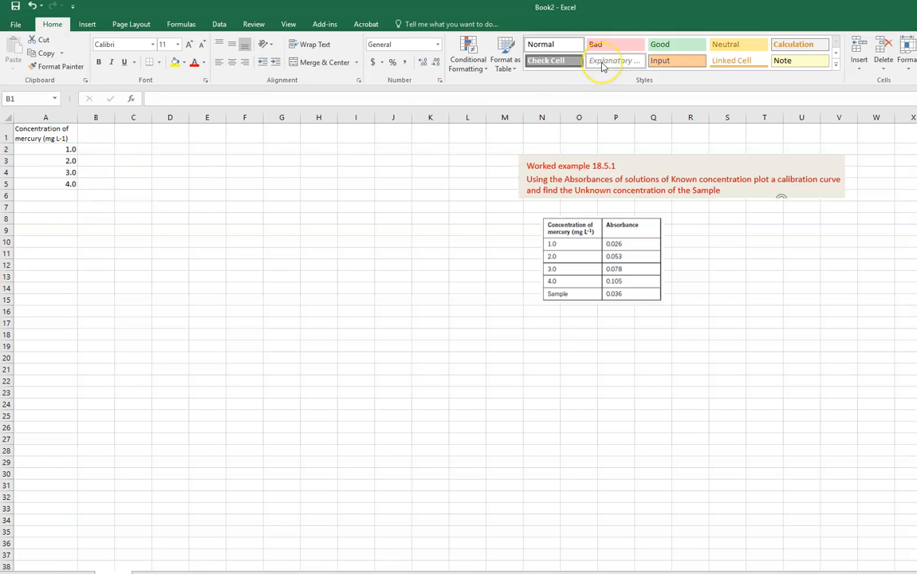
type("Absorbance")
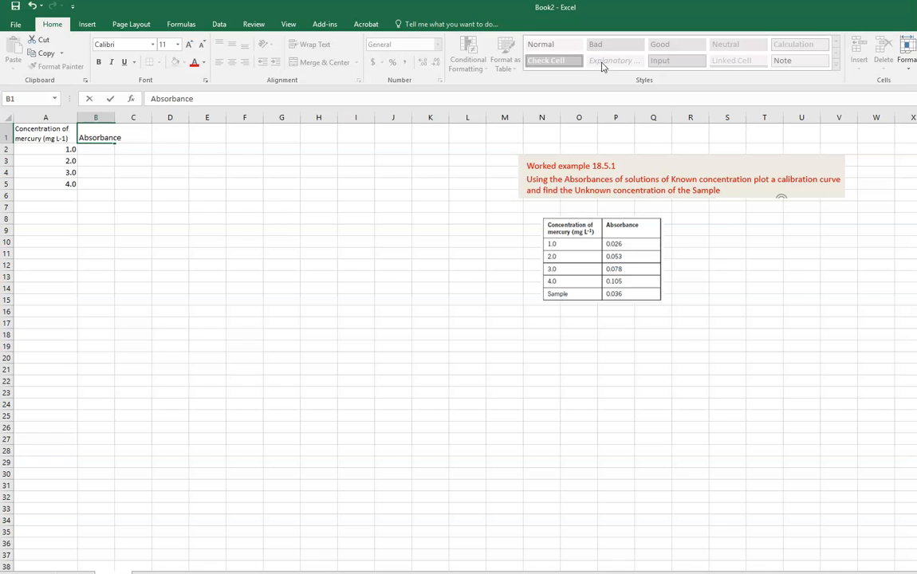
left_click(154, 193)
left_click(106, 154)
left_click_drag(112, 117, 121, 118)
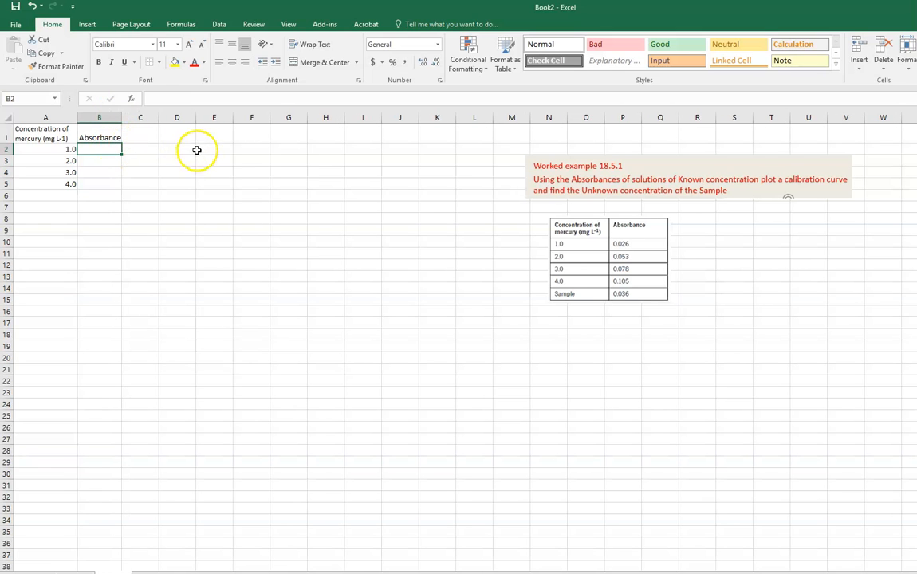
Step: Enter the absorbance values 0.026 in cell B2 and 0.053 in cell B3
left_click(231, 98)
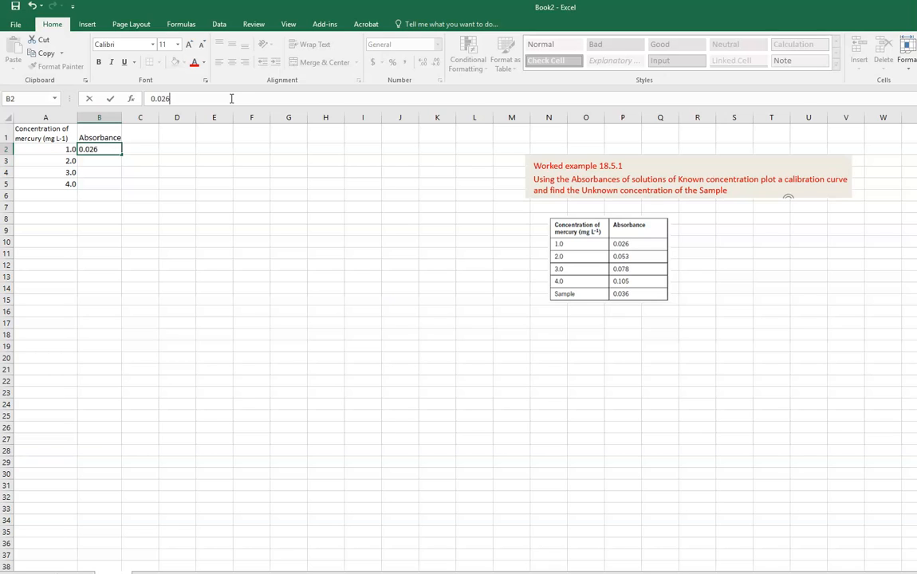
left_click(113, 159)
left_click(199, 94)
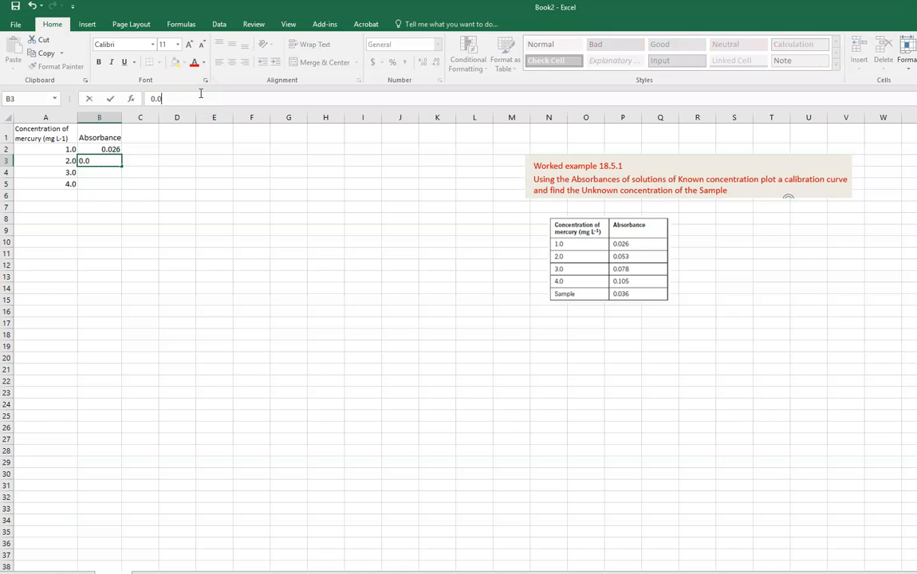
type("0.053")
left_click(102, 174)
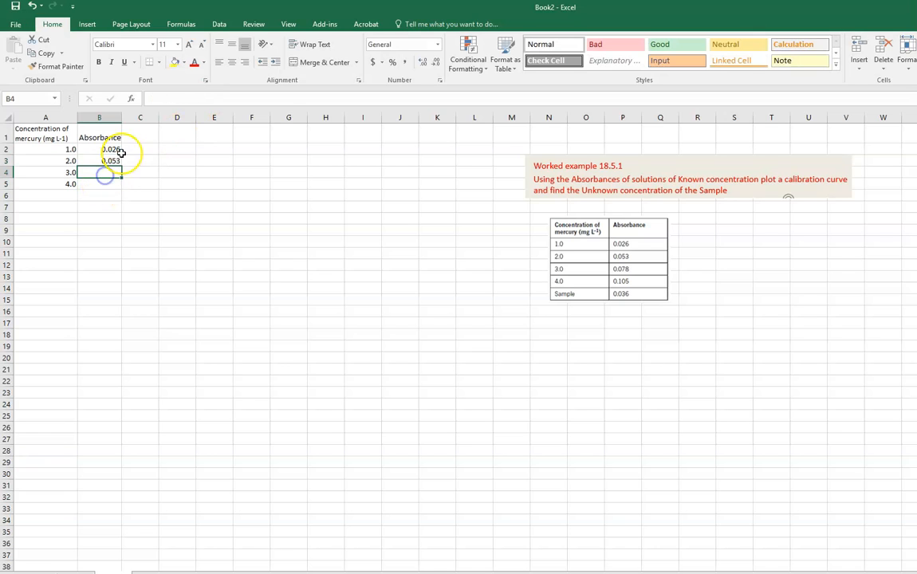
Step: Enter the absorbance values 0.0787 in cell B4 and 0.105 in cell B5
left_click(164, 98)
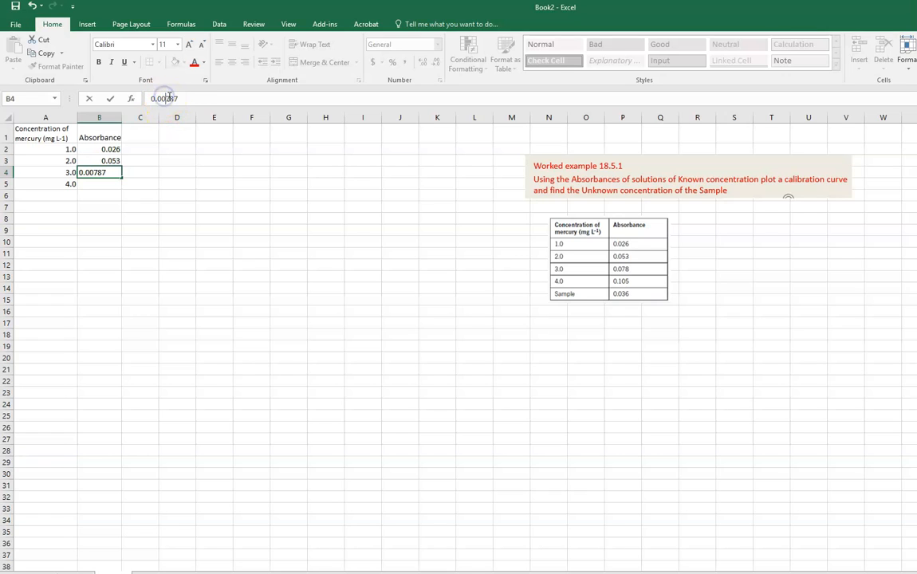
left_click(103, 186)
left_click(171, 98)
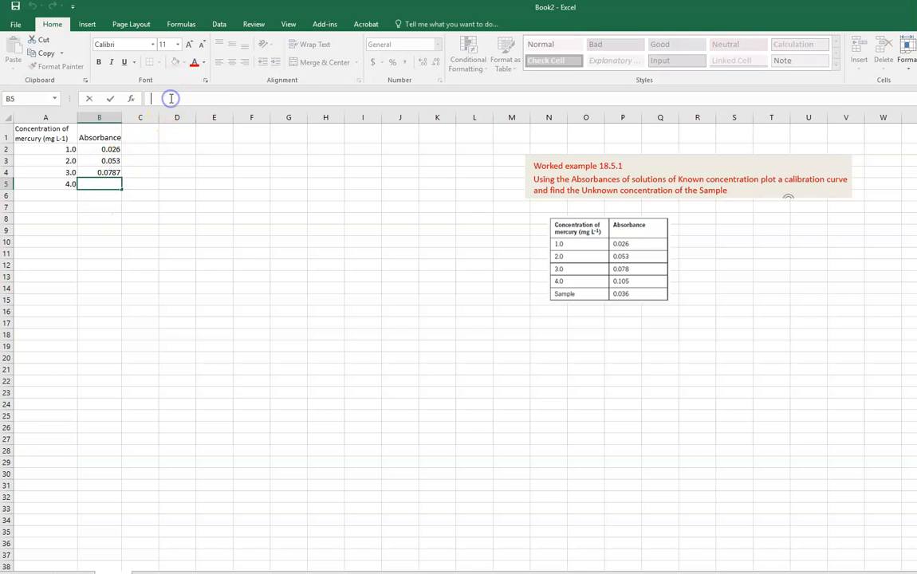
type("=.105")
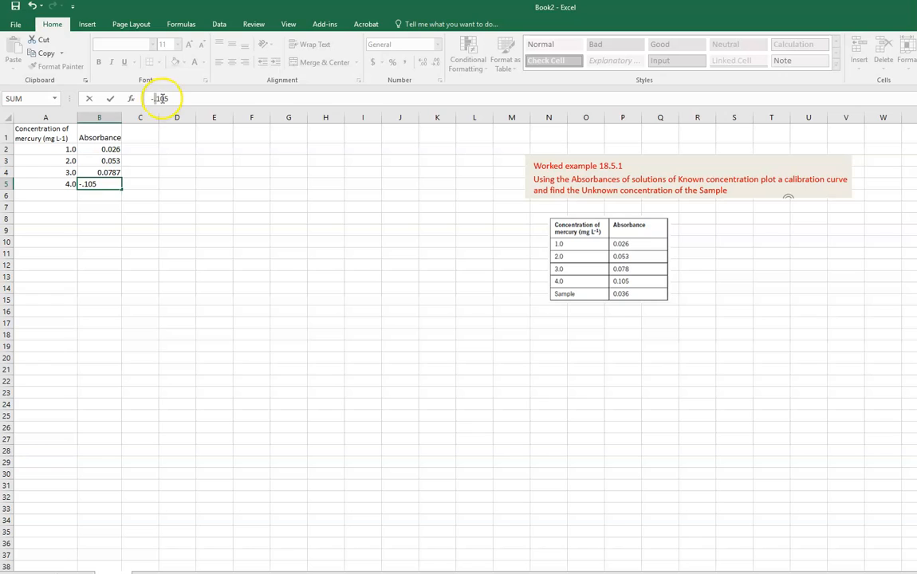
key("BackSpace")
type("0")
left_click_drag(142, 218, 162, 209)
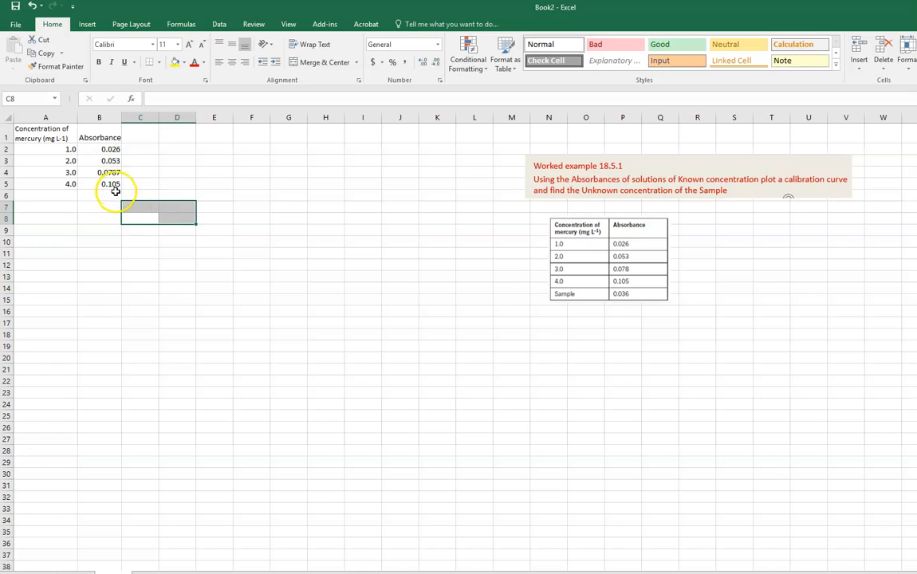
Step: Correct the absorbance in cell B4 to 0.078
left_click(116, 172)
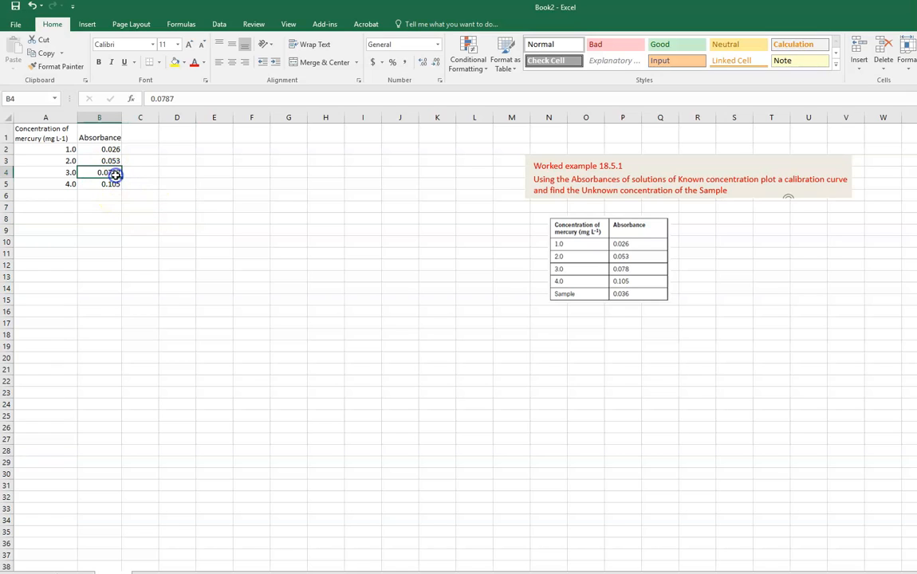
left_click(179, 99)
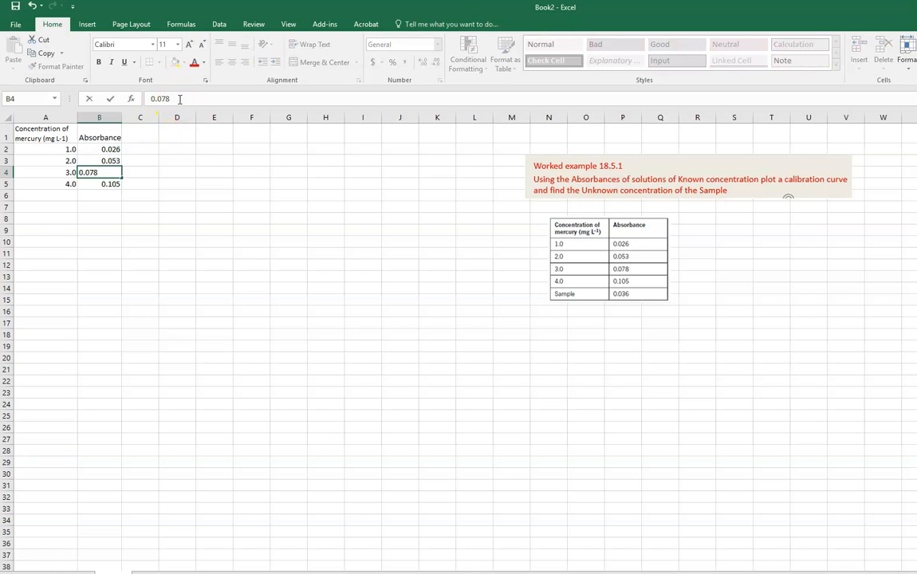
left_click(175, 229)
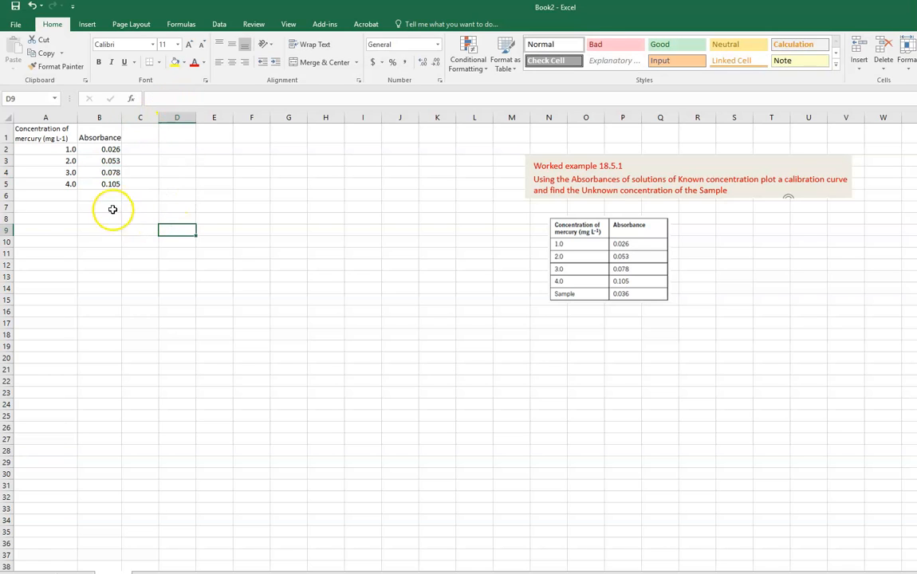
Step: Insert the recommended Scatter chart with a connecting line from the concentration and absorbance data in A1:B5
left_click(38, 129)
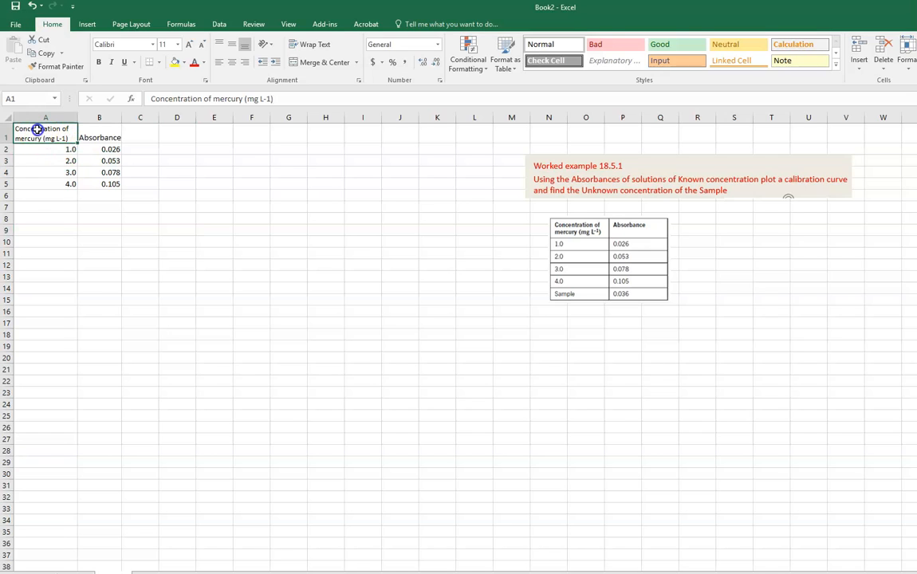
left_click_drag(74, 135, 109, 185)
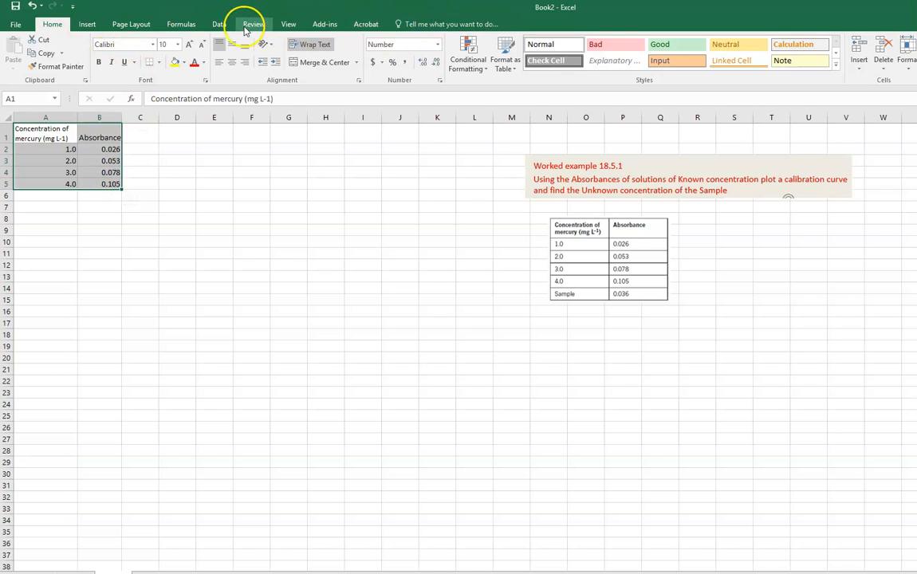
left_click(90, 25)
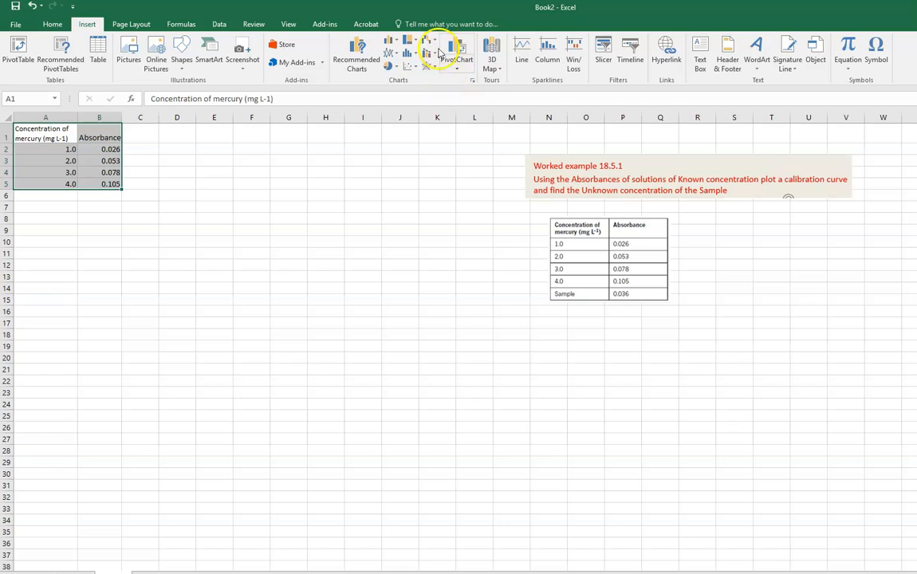
left_click(471, 84)
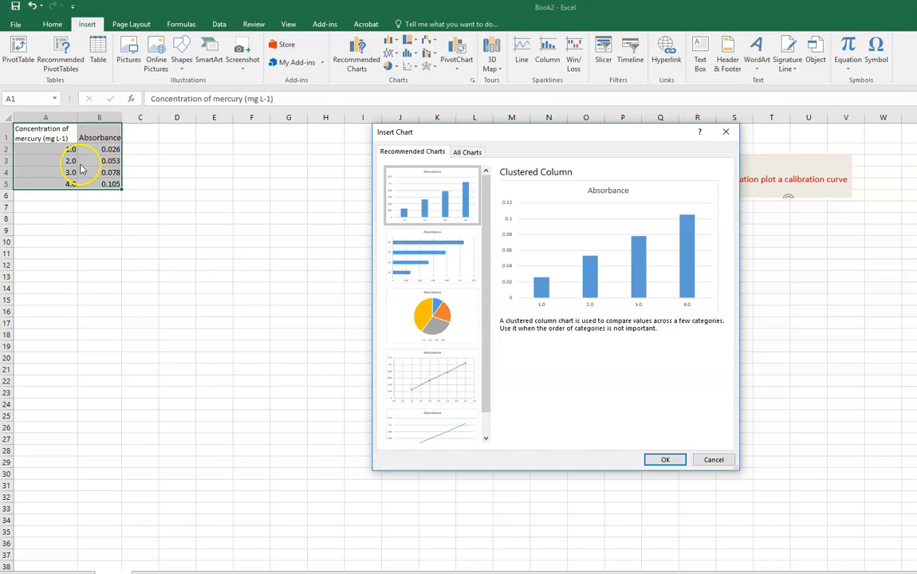
left_click(446, 391)
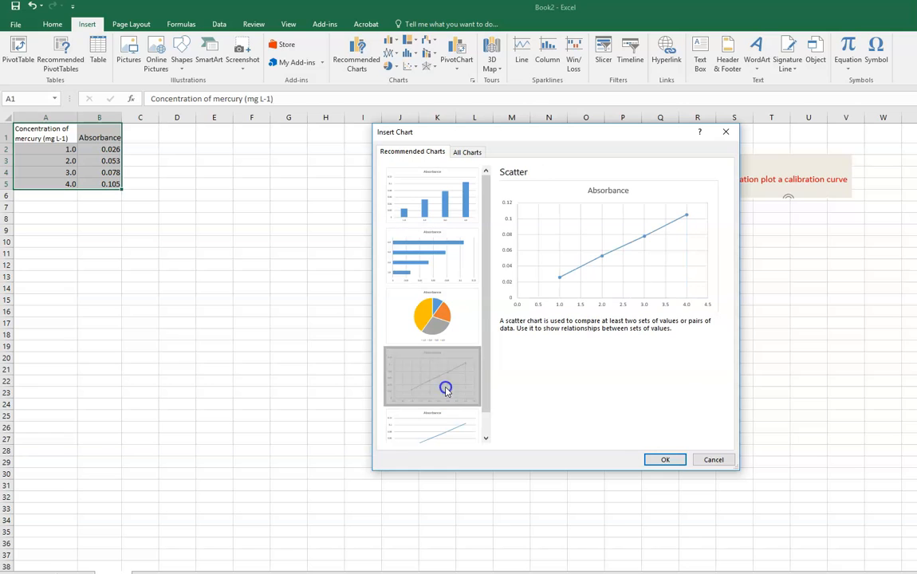
left_click_drag(488, 402, 489, 442)
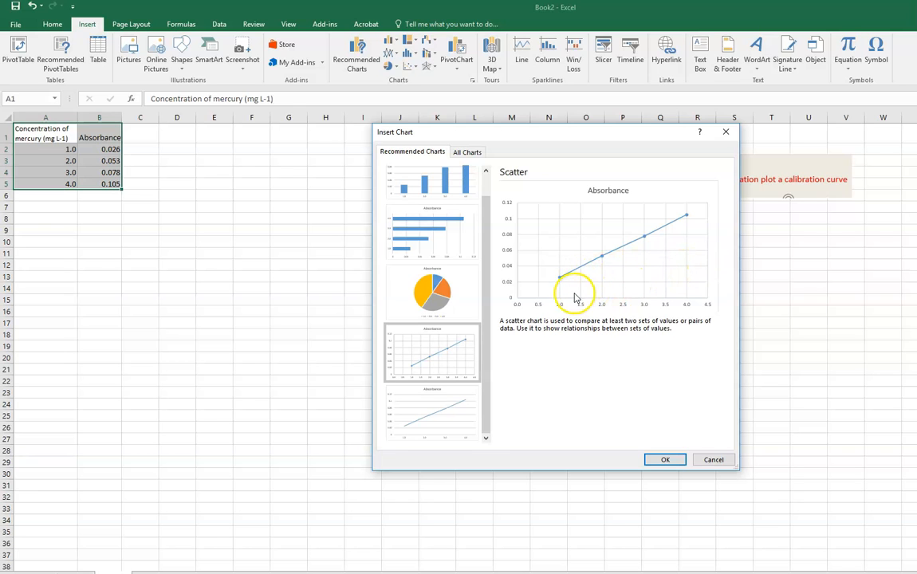
left_click(676, 459)
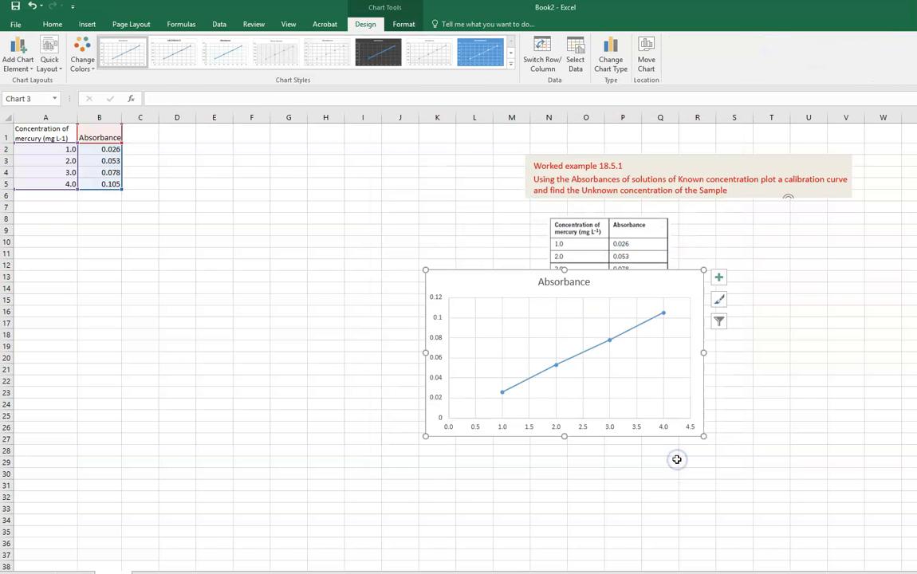
Step: Move the chart into the empty area between the data columns and the worked example table
left_click_drag(495, 272, 259, 179)
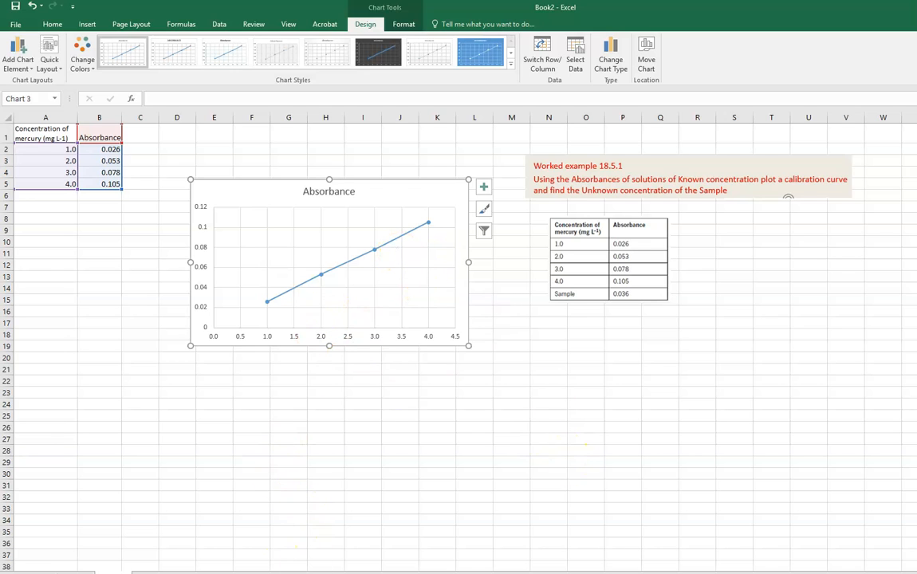
left_click(395, 379)
left_click(407, 296)
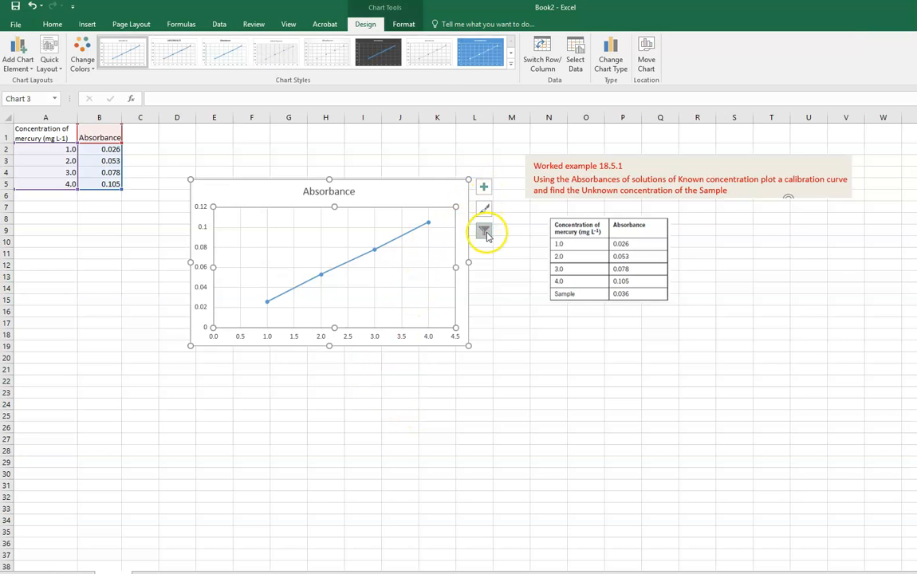
Step: Add only the primary horizontal axis title to the absorbance chart
left_click(484, 190)
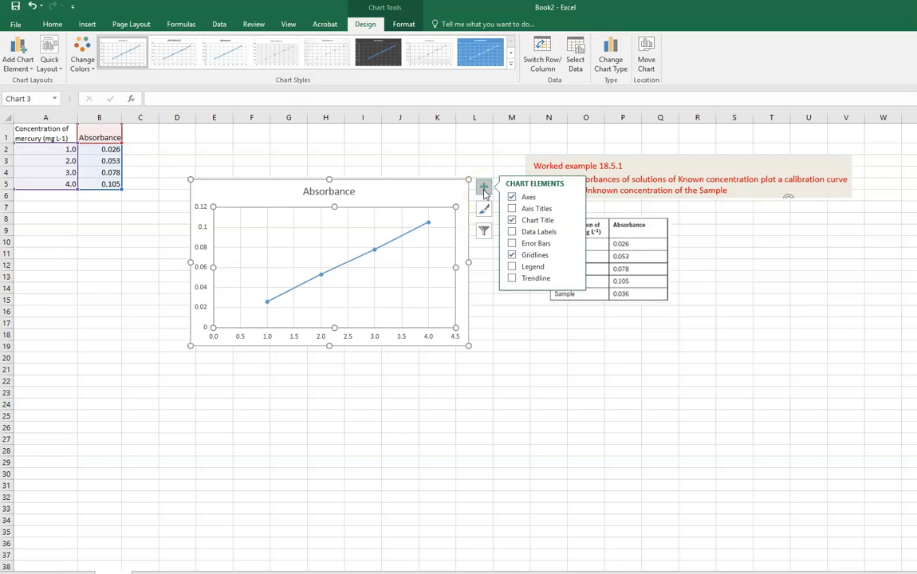
left_click(512, 208)
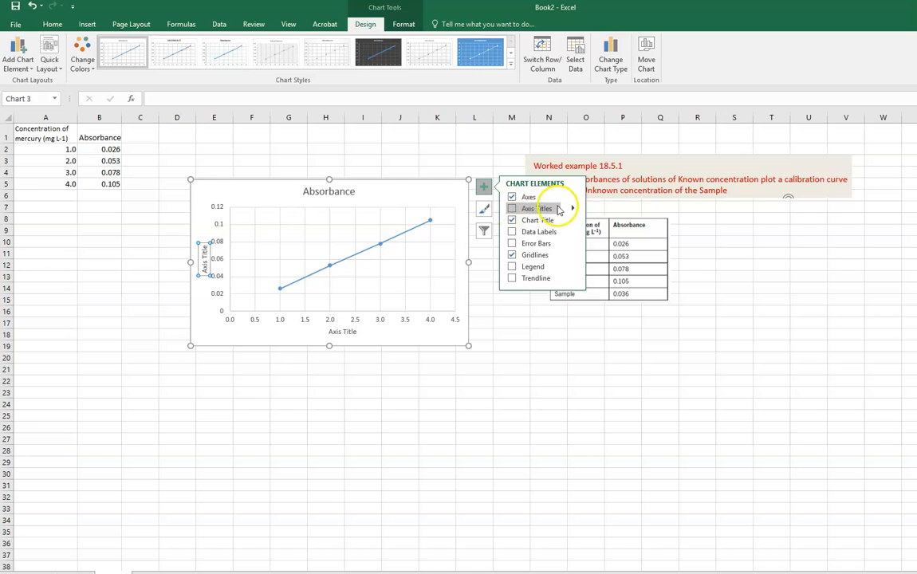
left_click(516, 209)
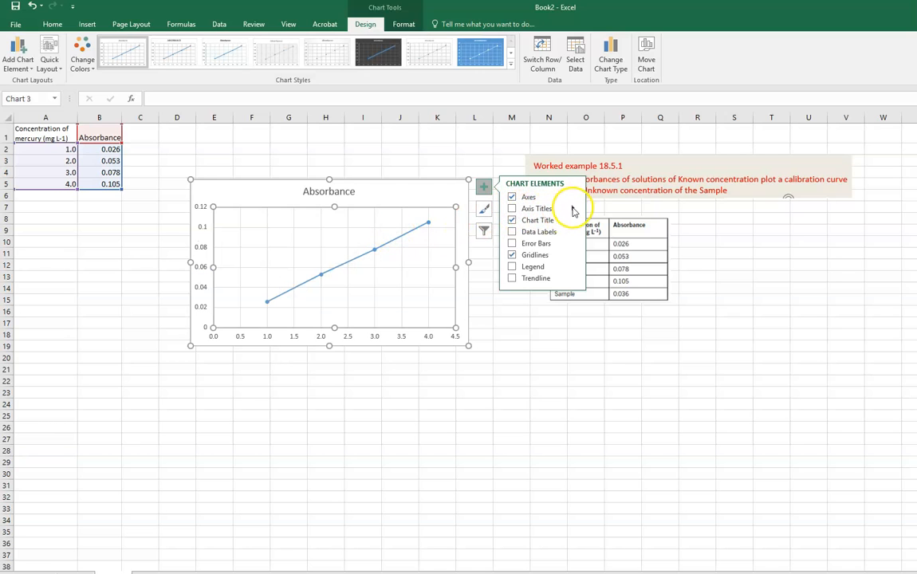
left_click(573, 209)
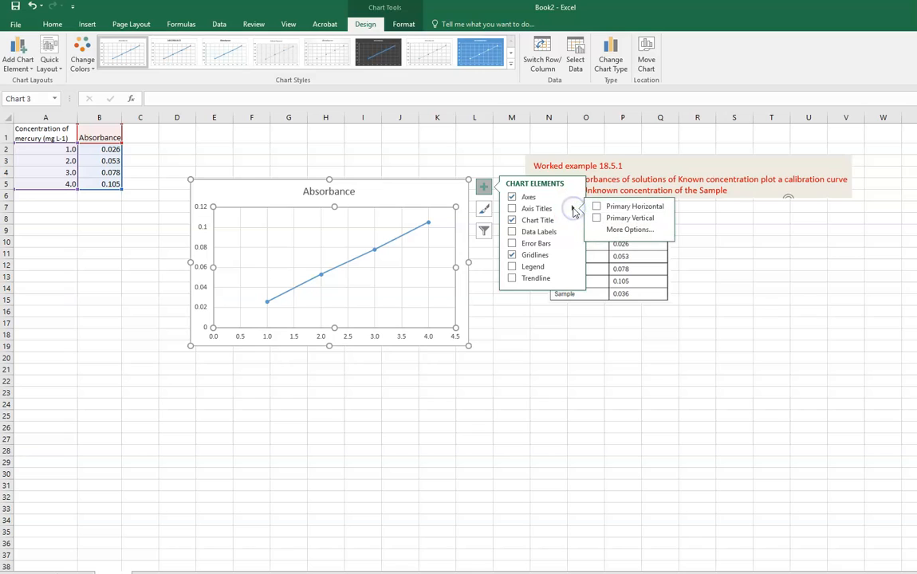
left_click(614, 208)
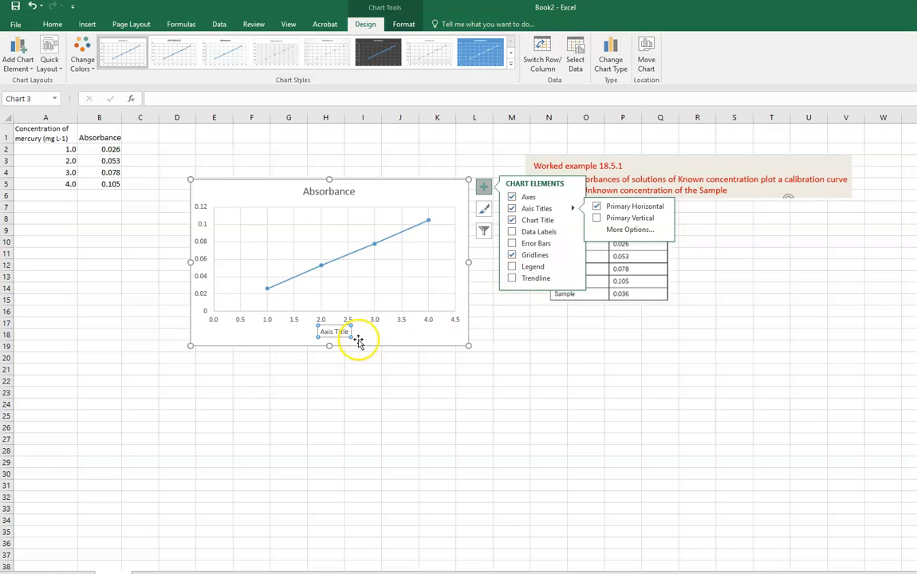
Step: Set the horizontal axis title text to "Concentration (mgL-1)"
left_click(351, 326)
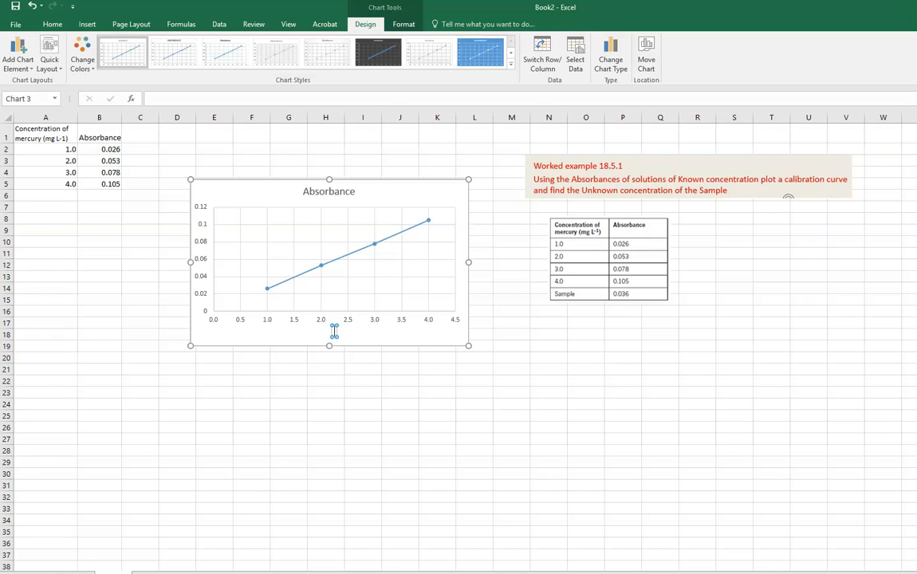
type("Concentration mg")
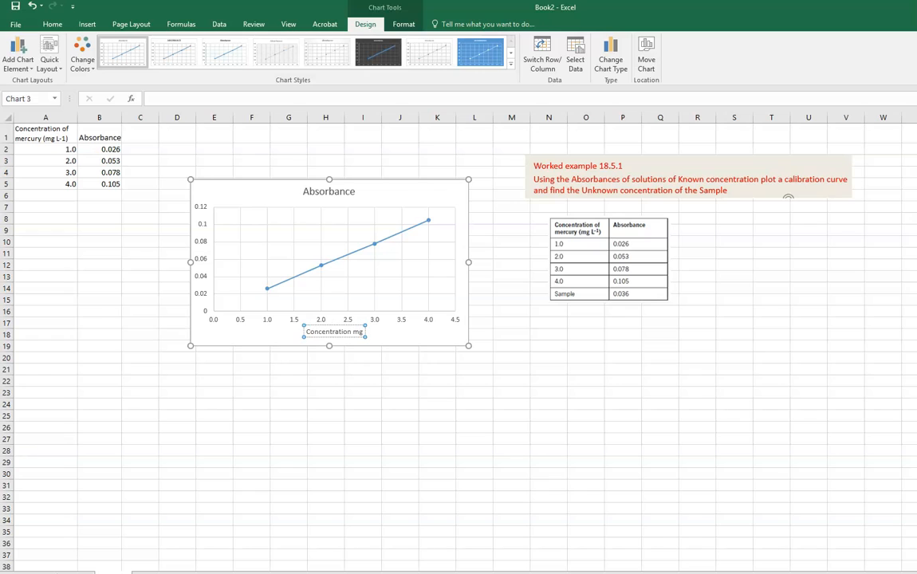
key("BackSpace")
key("BackSpace")
key("BackSpace")
type("(mgL-1)")
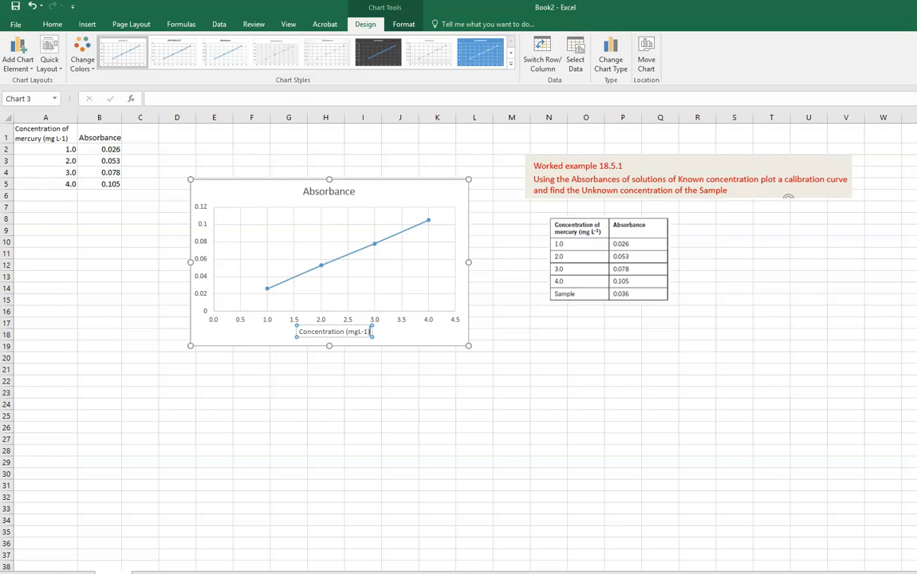
left_click(434, 230)
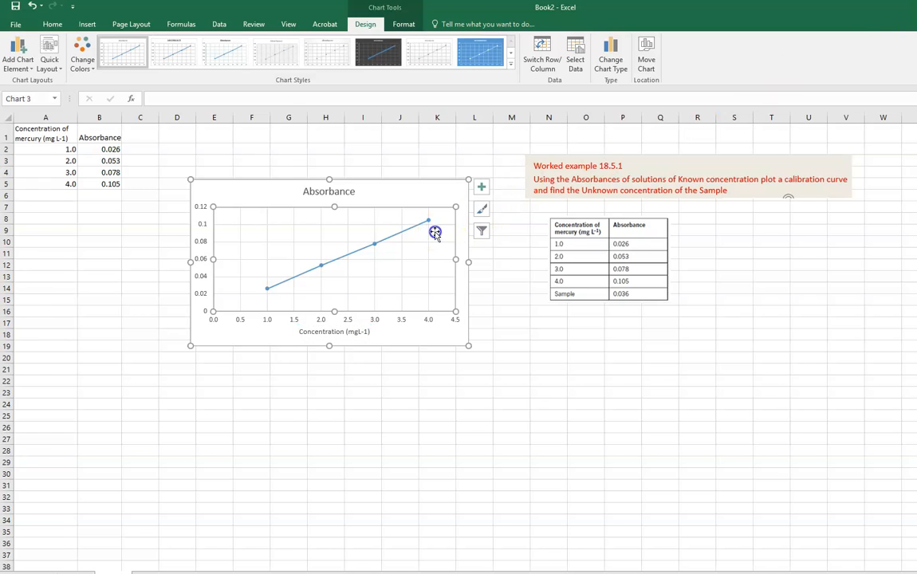
Step: Try adding a primary vertical axis title to the chart and remove it again
left_click(483, 187)
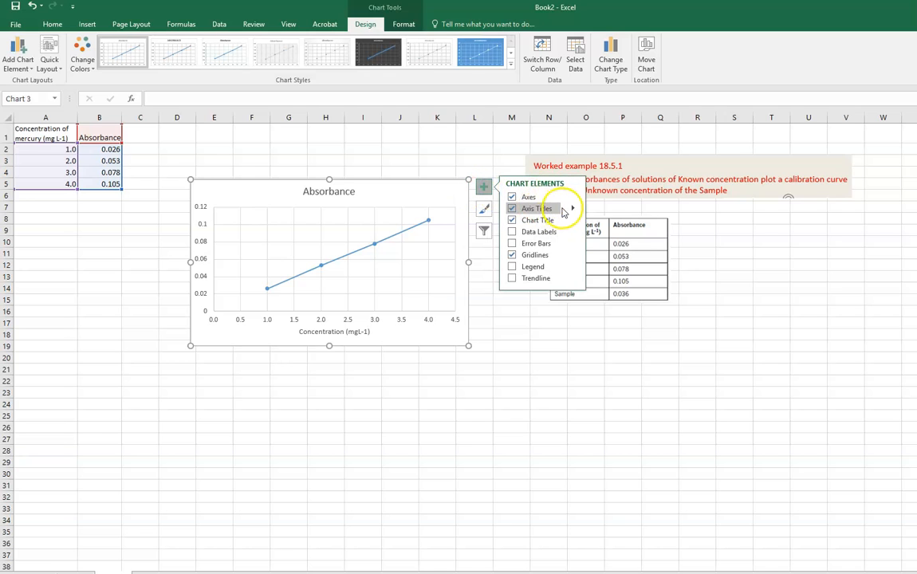
left_click(574, 208)
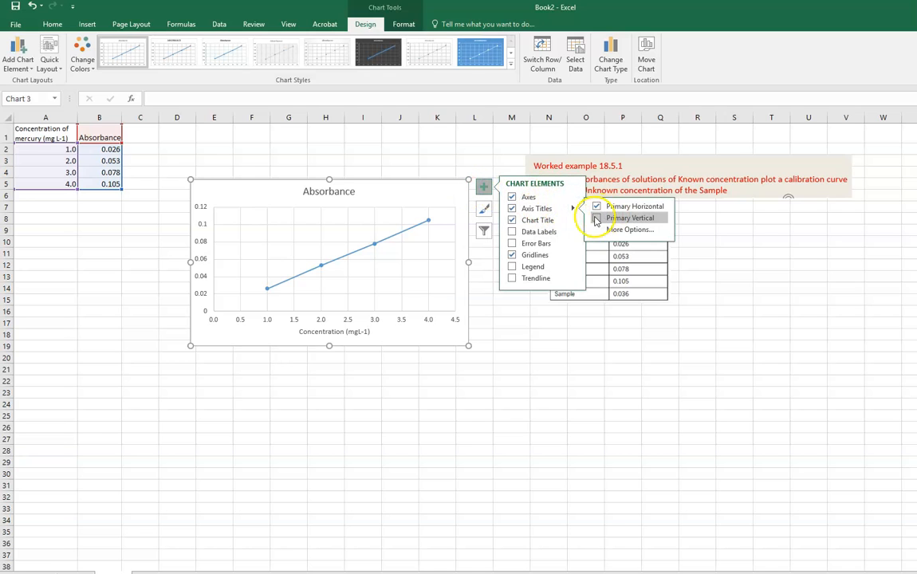
left_click(597, 218)
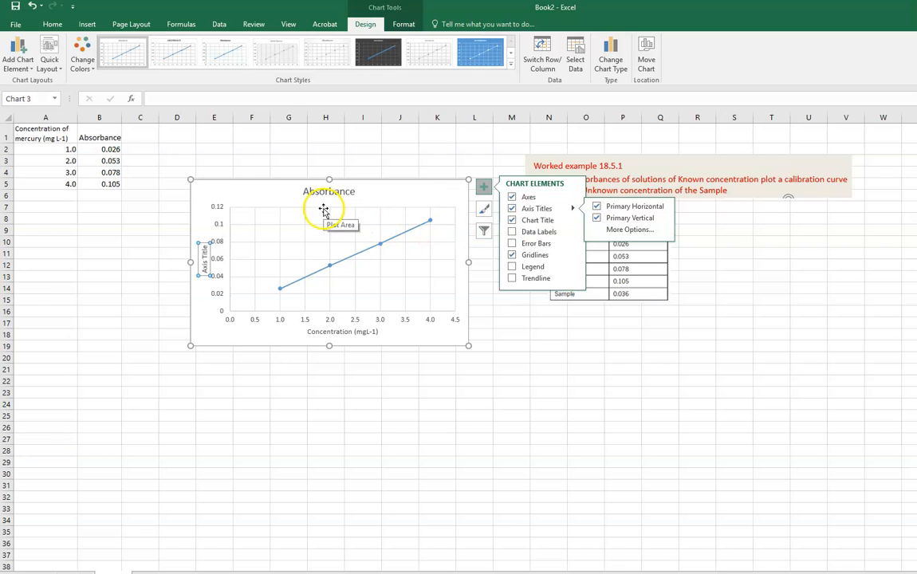
key("Delete")
left_click(353, 207)
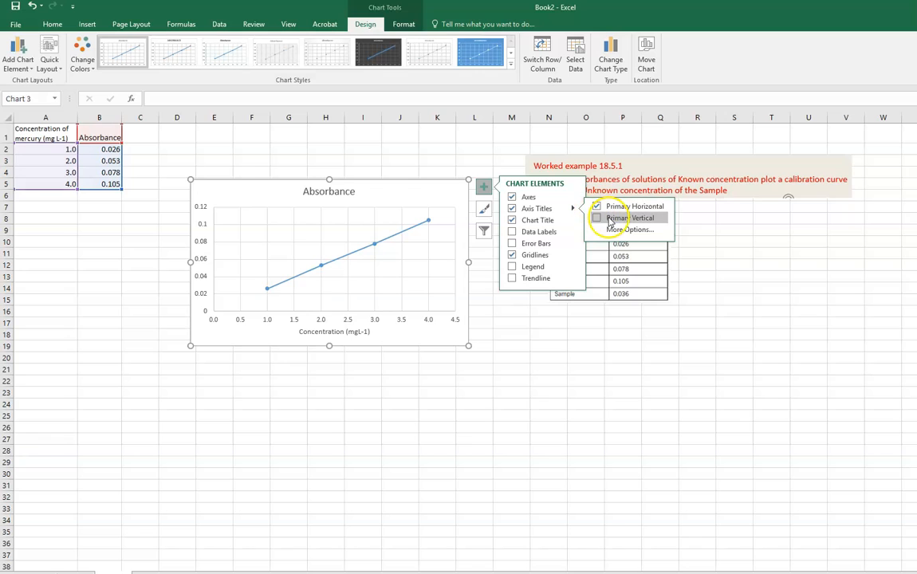
Step: Add a primary vertical axis title to the chart and set its text to "Absorbance"
left_click(611, 218)
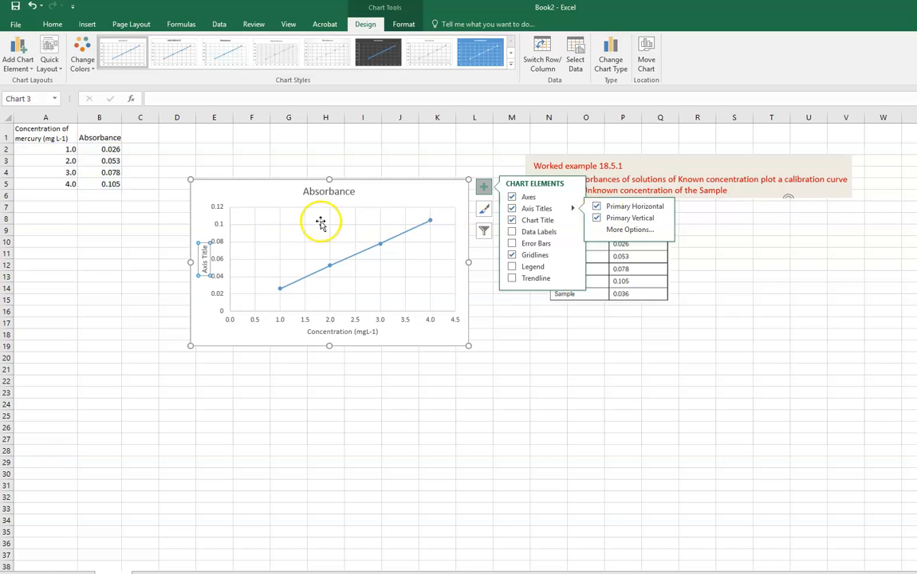
left_click(205, 251)
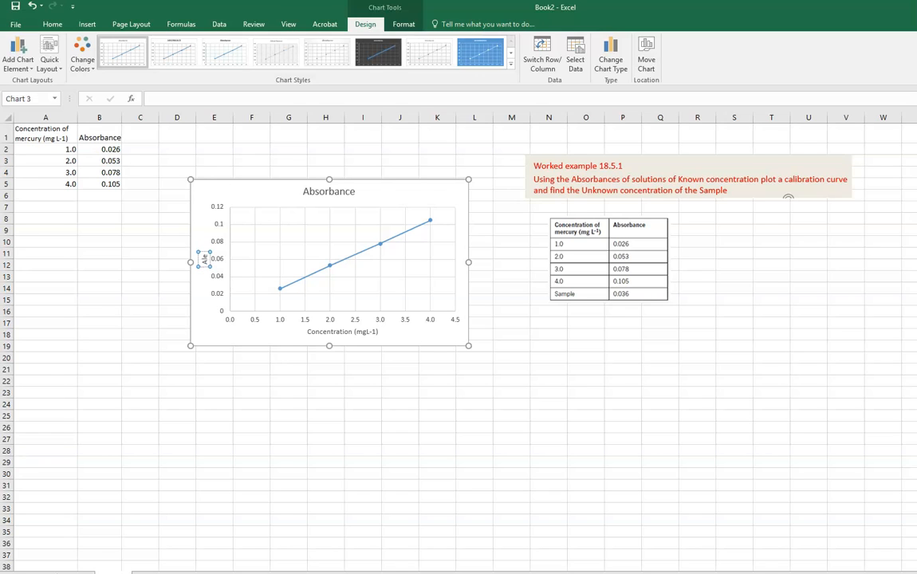
left_click(205, 255)
type("Absorbance")
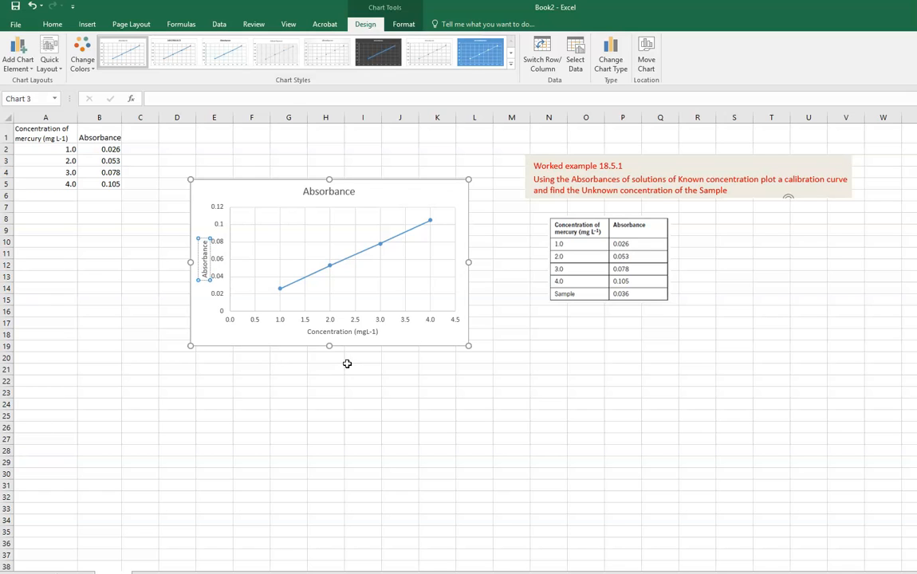
Step: Place the chart title above the chart and change its text to "Concentration of mercury vs Absorbance"
left_click(449, 195)
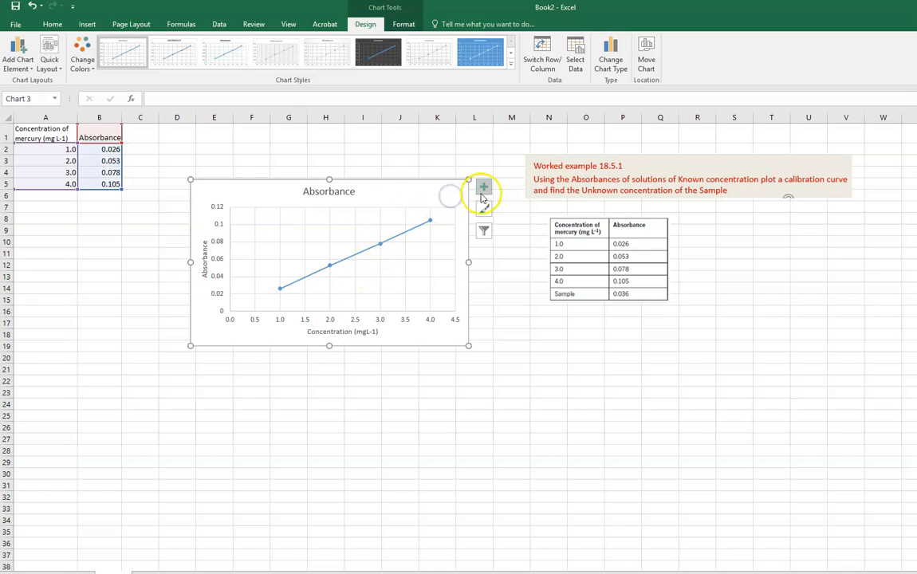
left_click(484, 189)
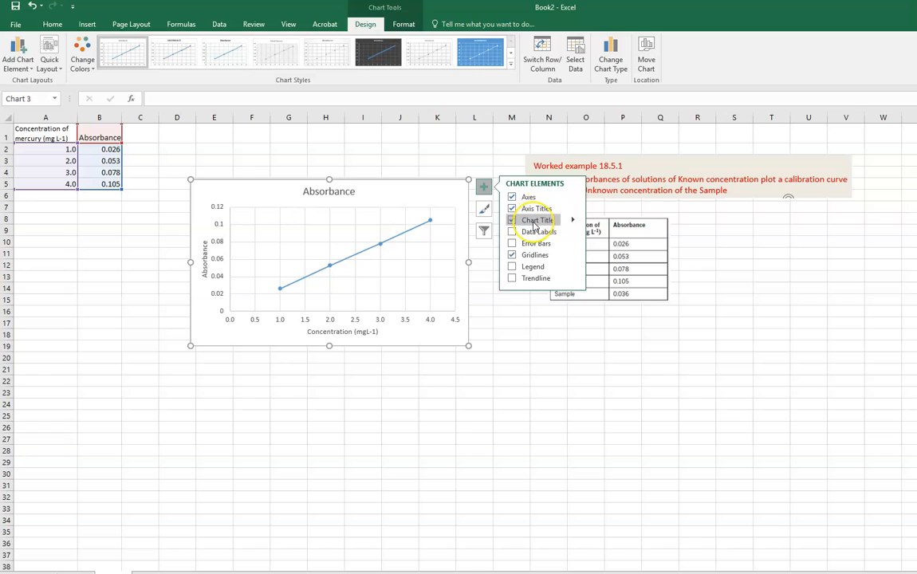
left_click(573, 220)
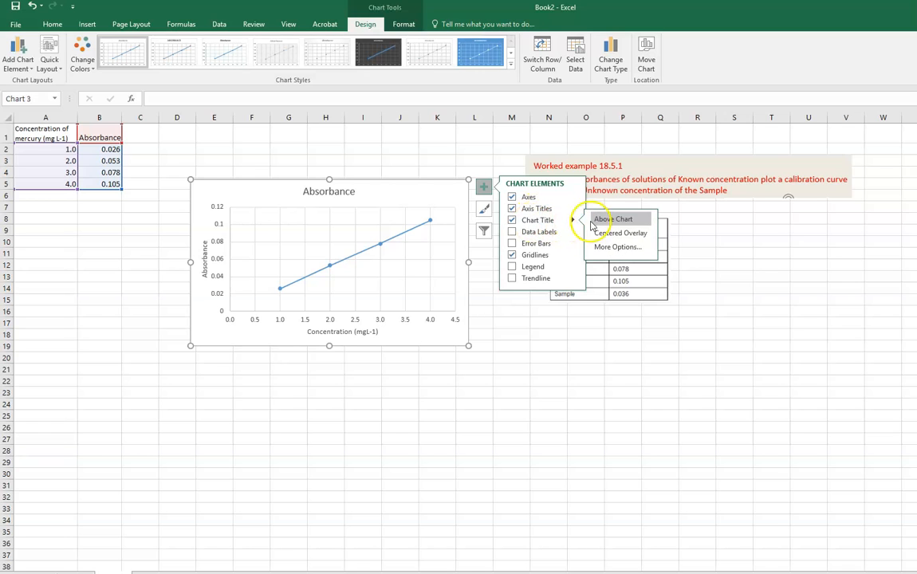
left_click(608, 223)
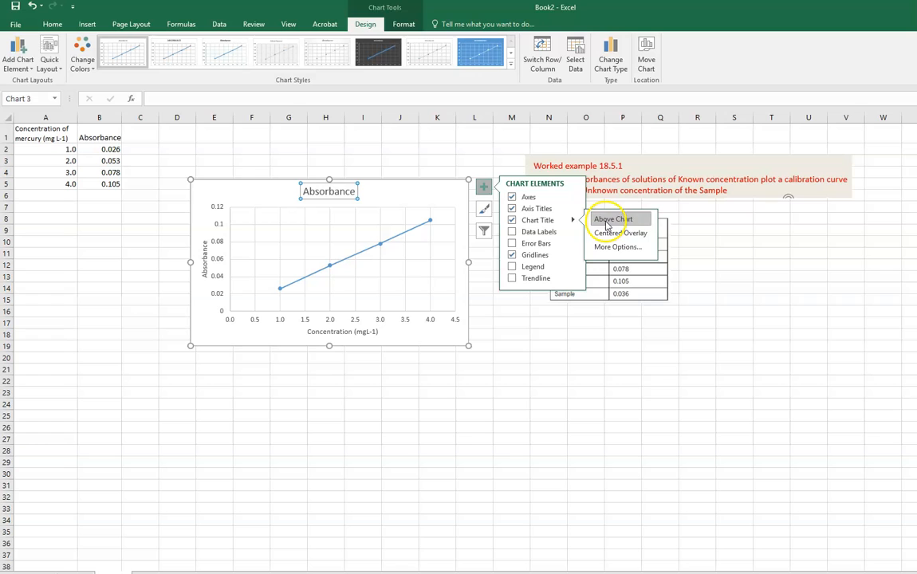
left_click(352, 191)
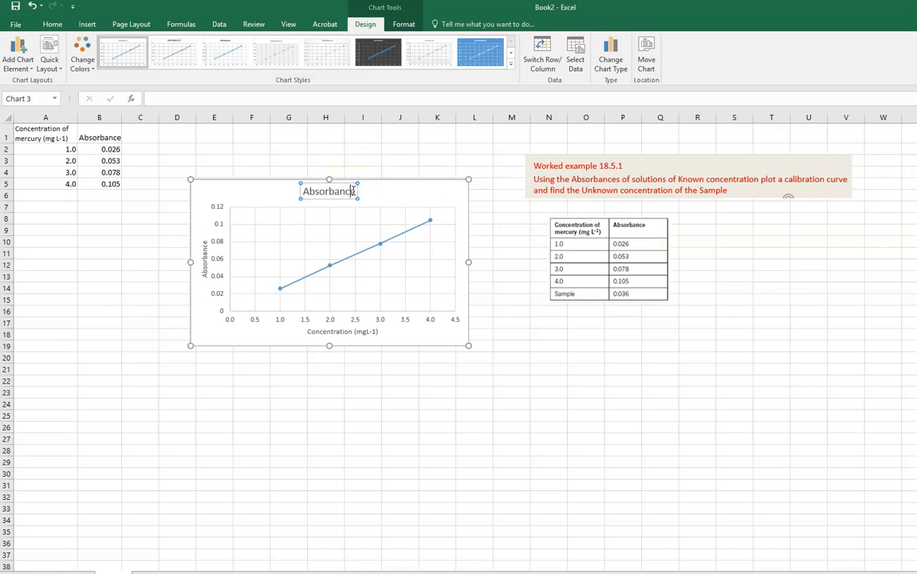
key("BackSpace")
key("BackSpace")
key("BackSpace")
key("BackSpace")
key("BackSpace")
key("BackSpace")
key("BackSpace")
key("BackSpace")
key("BackSpace")
key("BackSpace")
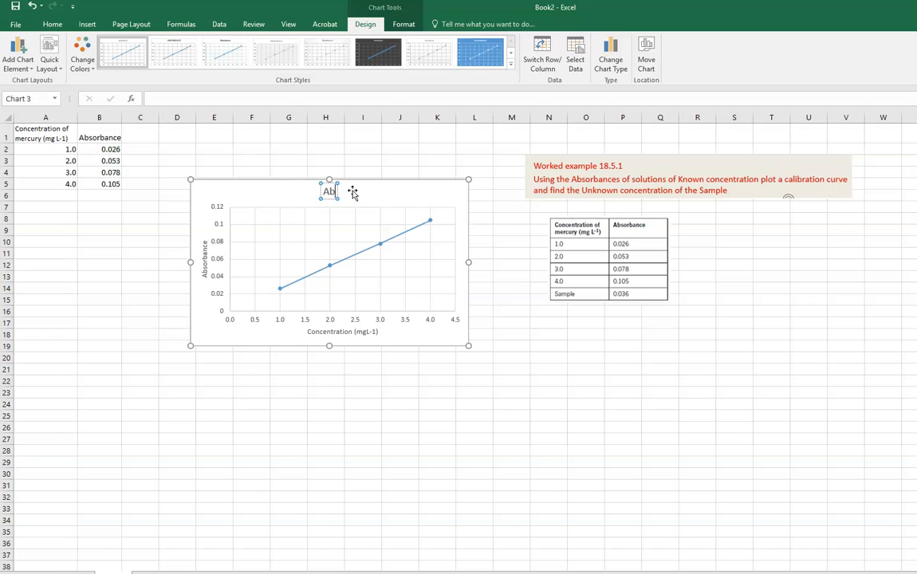
type("Conv")
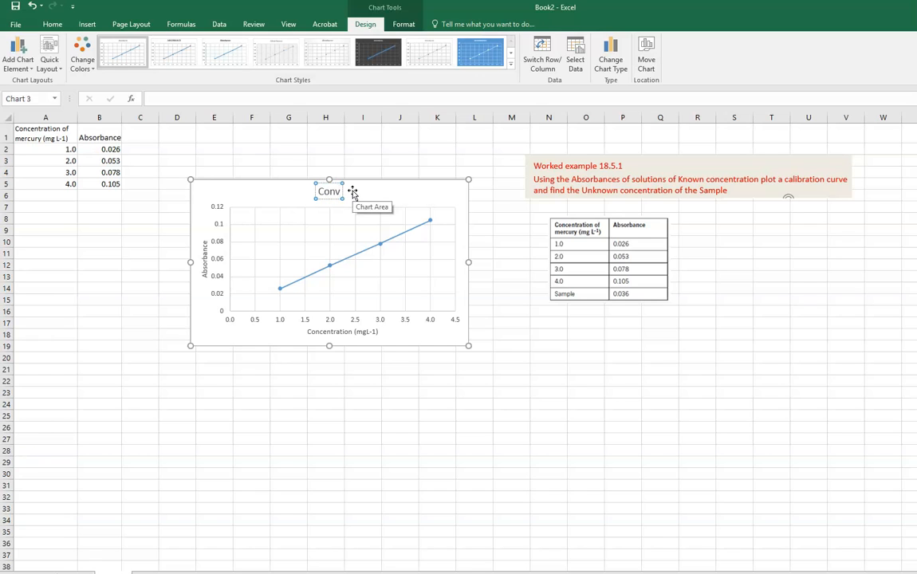
key("BackSpace")
type("centrat")
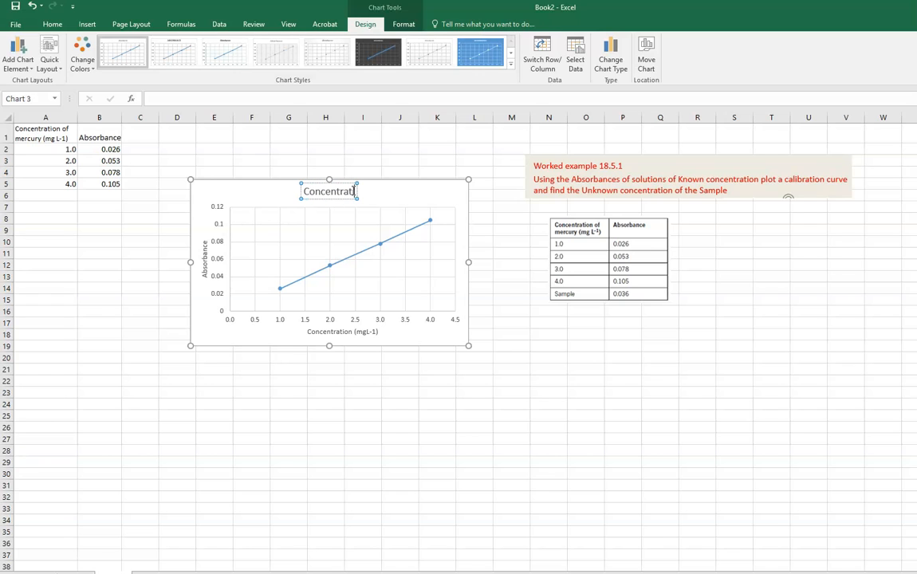
type("ion of")
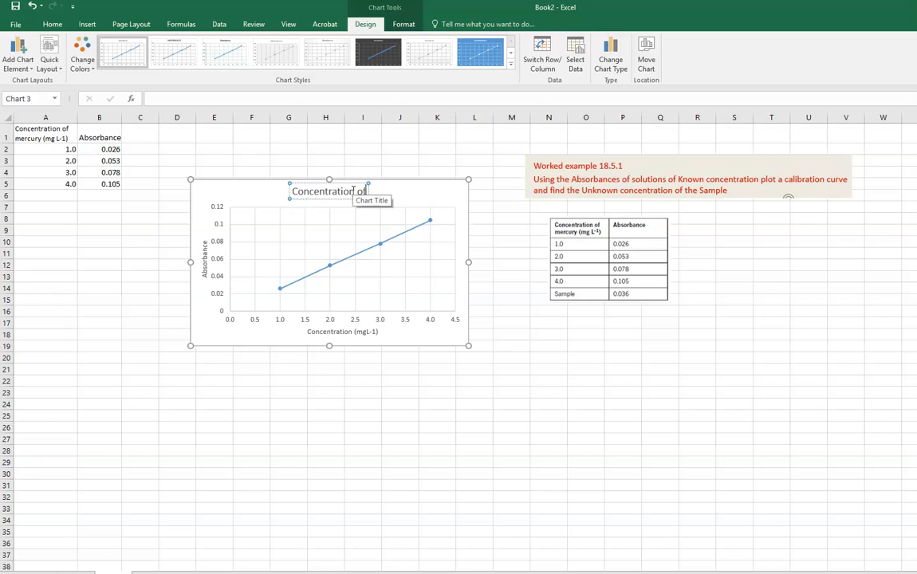
type(" mercur")
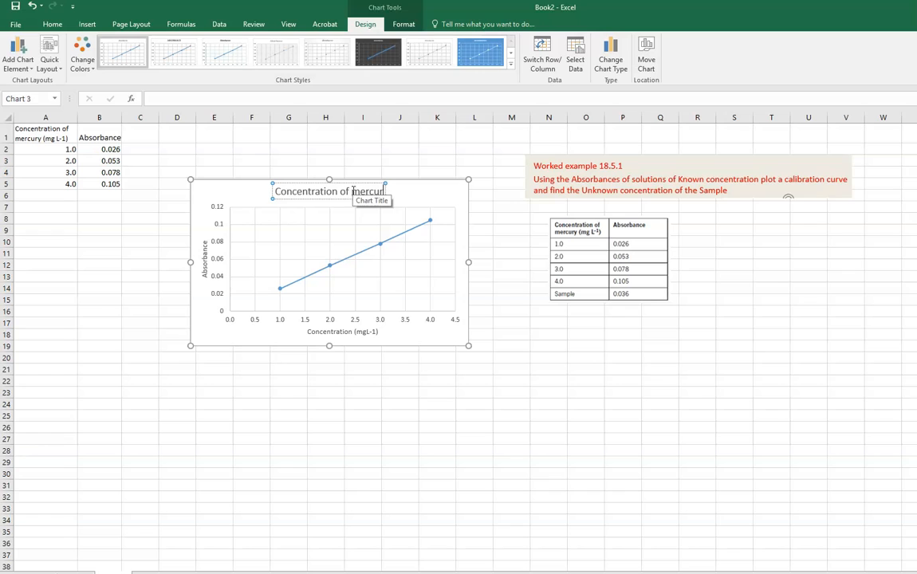
type("y vs")
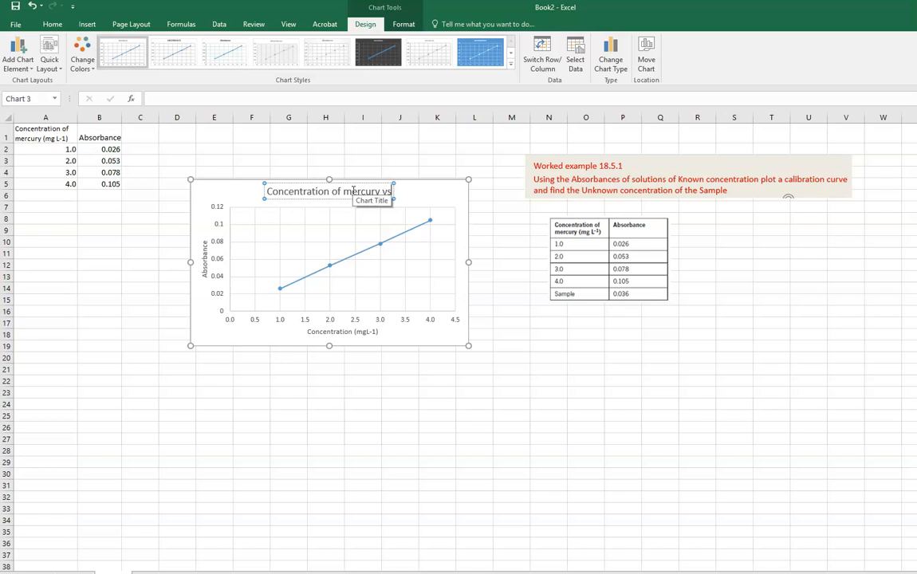
type(" Abso")
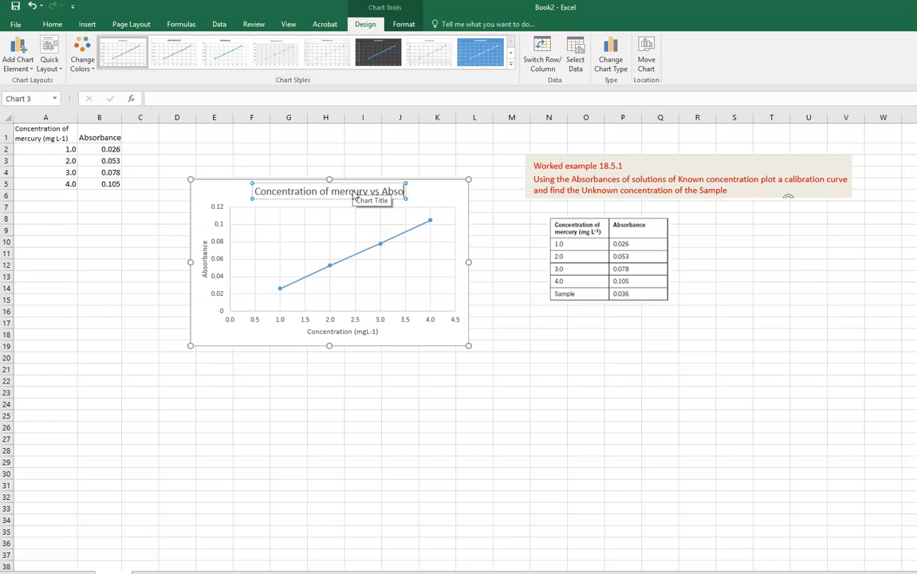
type("rbance")
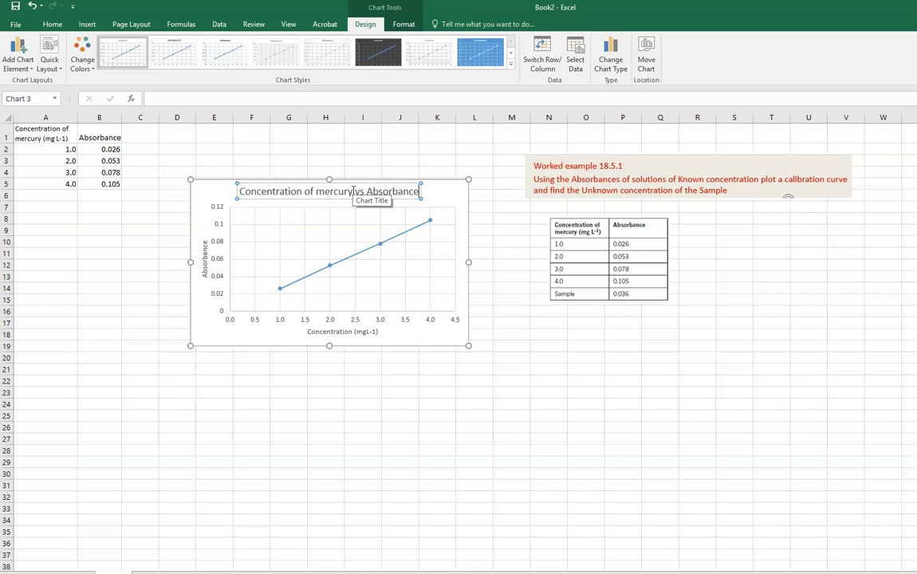
left_click(513, 333)
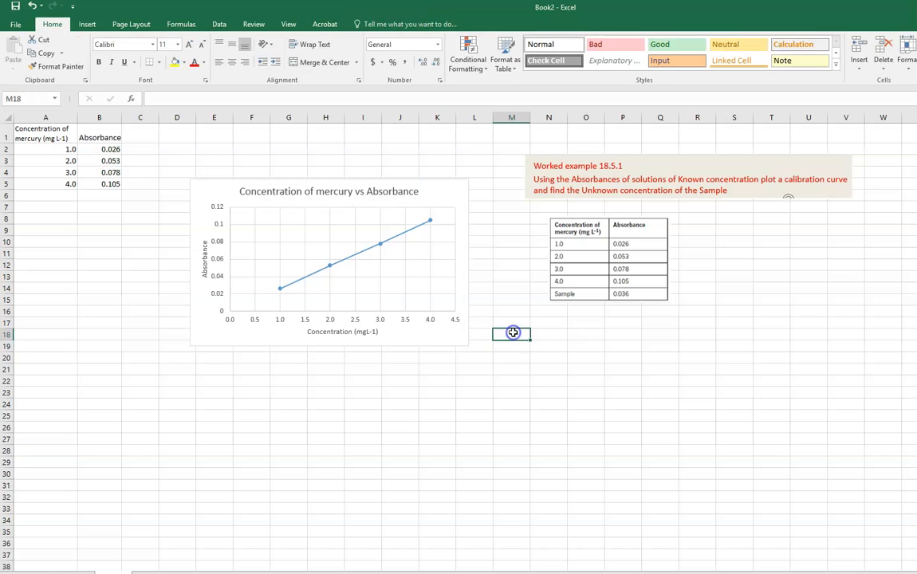
Step: Apply the fifth chart style, with a light grey gradient background and blue horizontal gridlines, to the chart
left_click(459, 195)
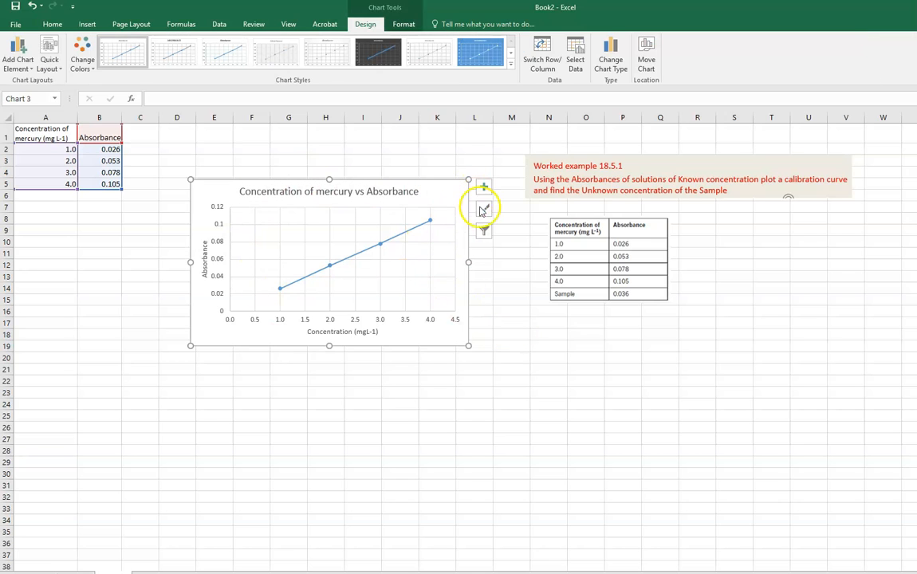
left_click(483, 187)
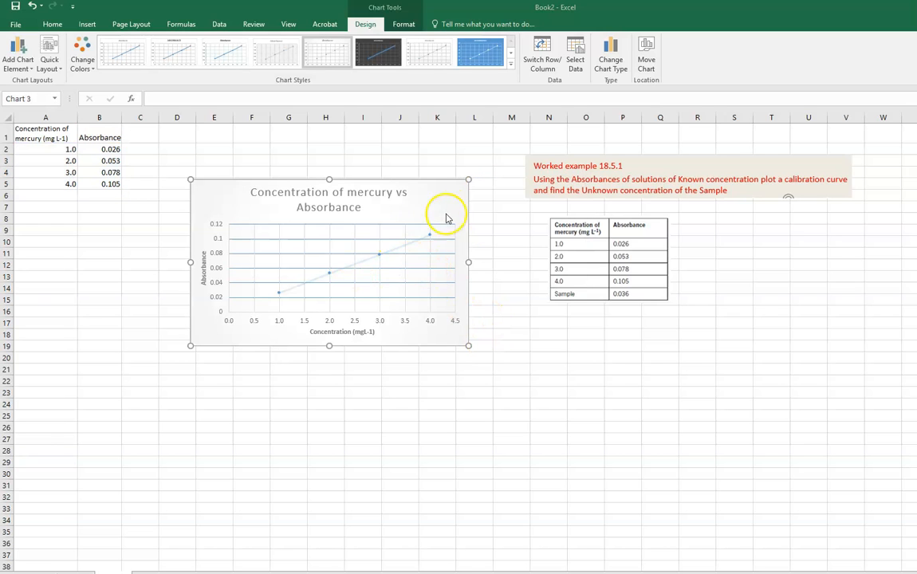
left_click(447, 201)
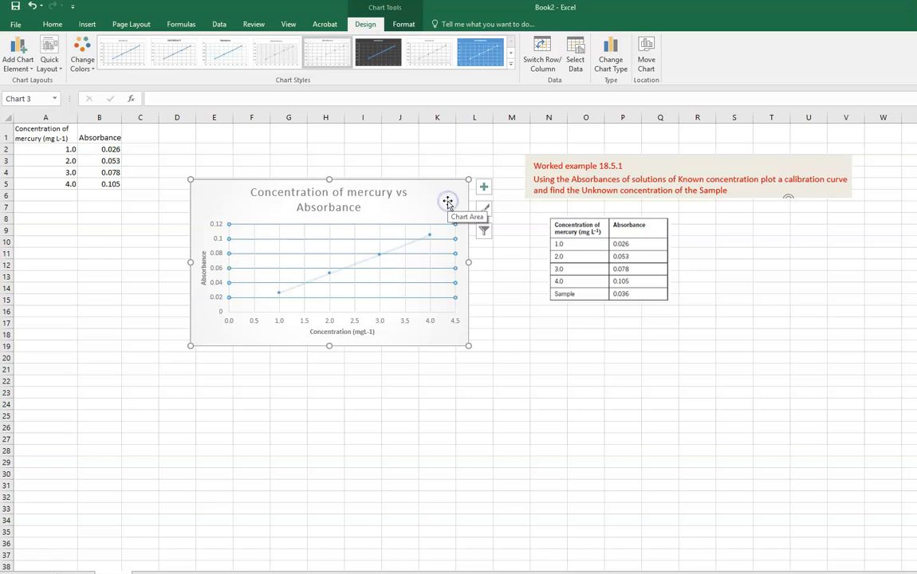
Step: Turn on the primary minor horizontal and primary minor vertical gridlines for the chart
left_click(484, 188)
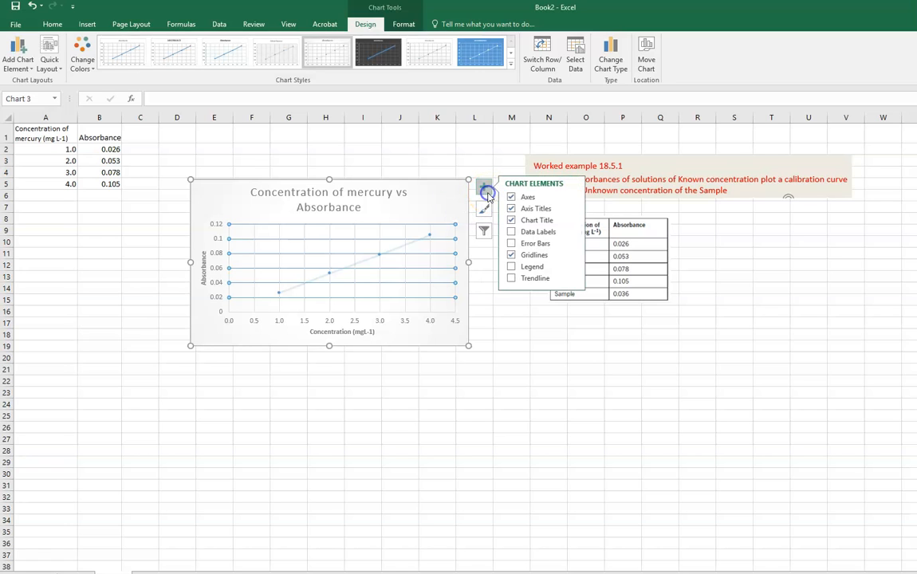
left_click(575, 254)
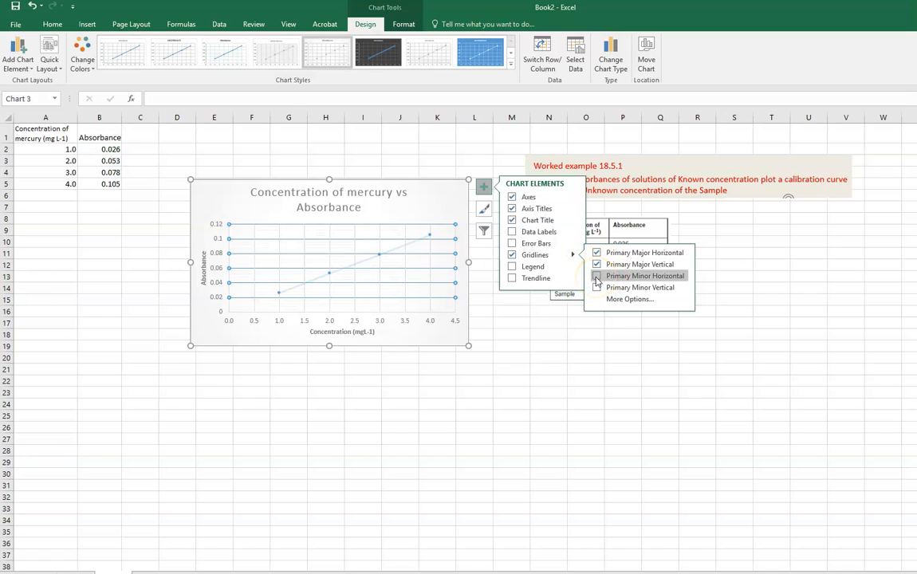
left_click(597, 277)
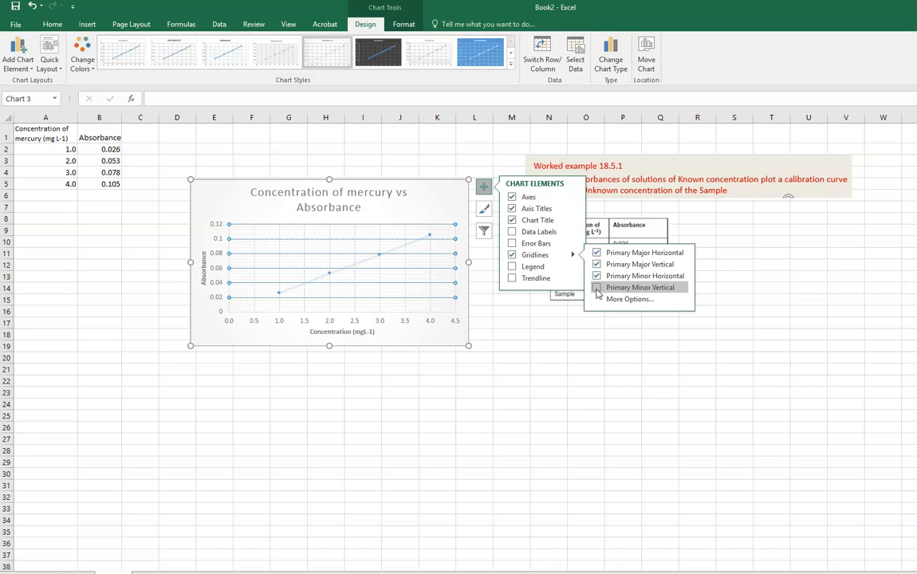
left_click(597, 288)
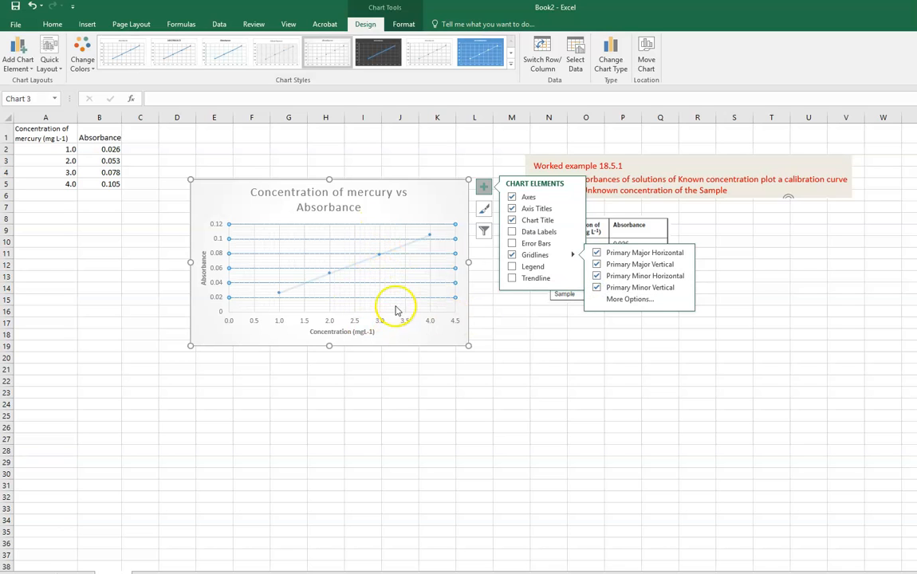
Step: Enlarge the chart and move it below the data columns, clear of the worked example table
left_click_drag(469, 345, 563, 416)
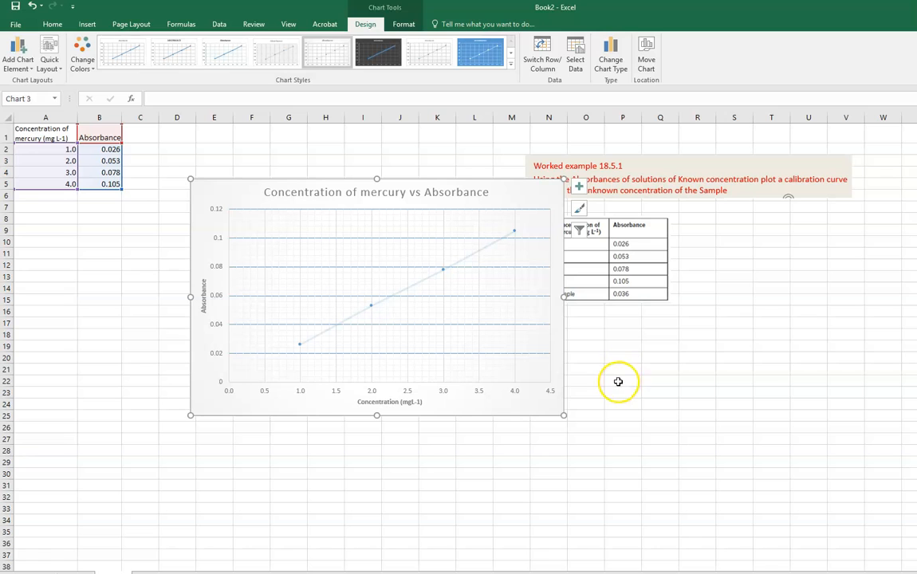
left_click(459, 148)
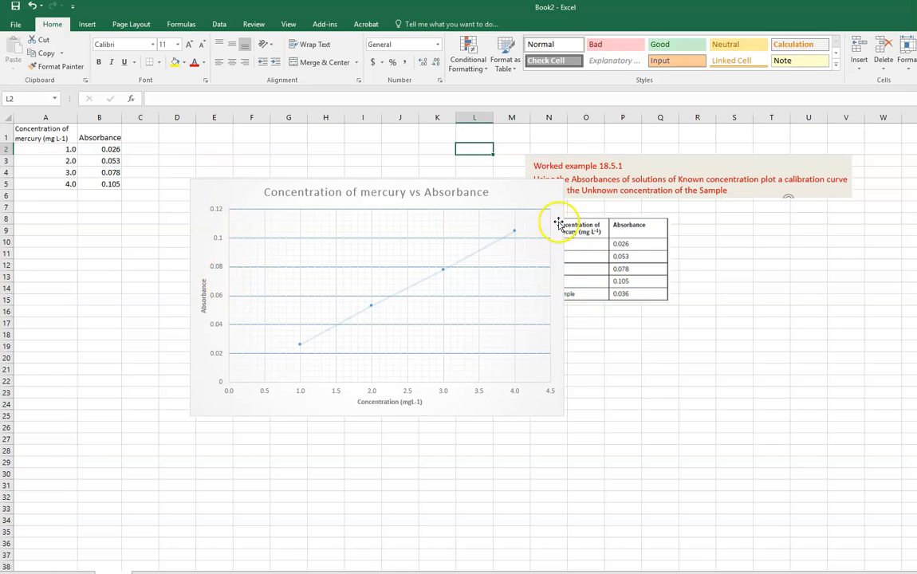
left_click(496, 185)
left_click_drag(496, 184, 409, 214)
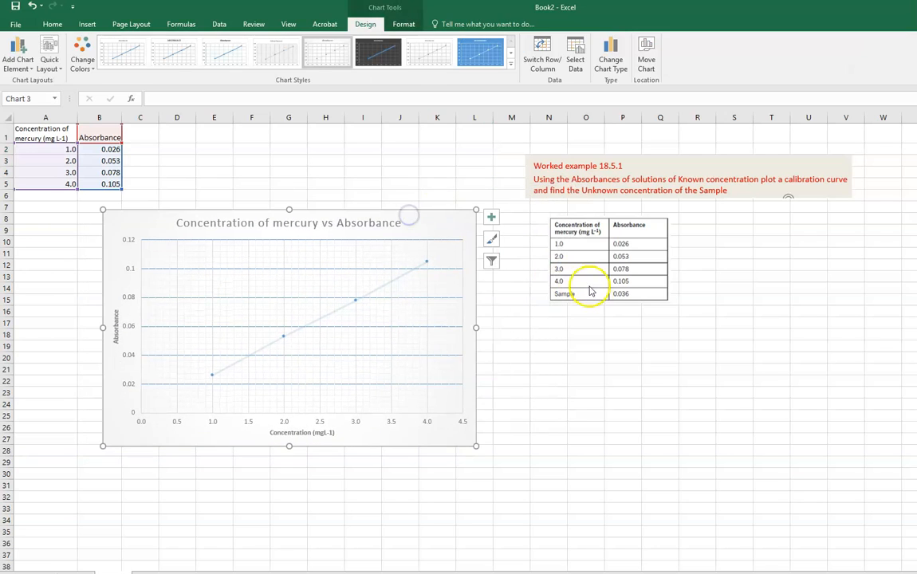
left_click(545, 319)
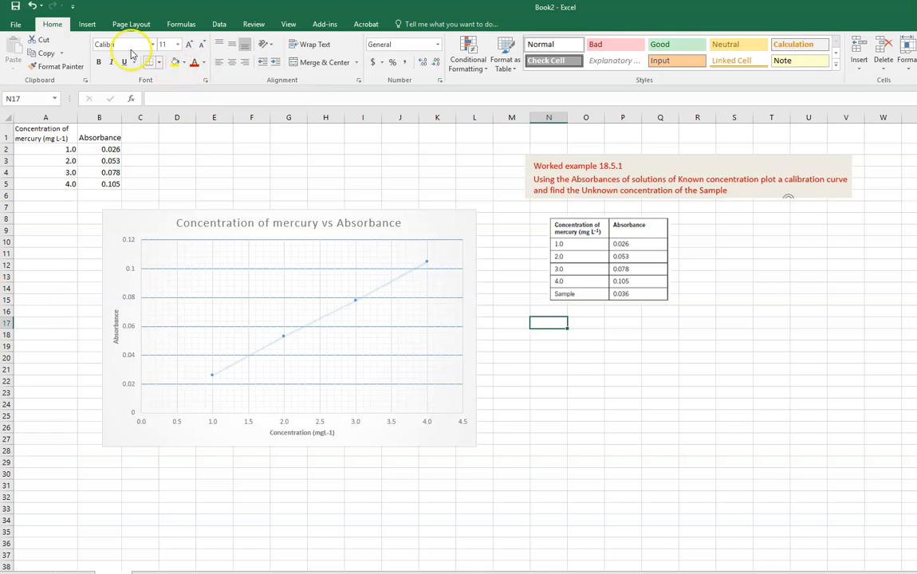
Step: Draw a nearly horizontal straight line about 4.5 cm long from the vertical axis at the sample's absorbance of 0.036 to the calibration curve
left_click(88, 23)
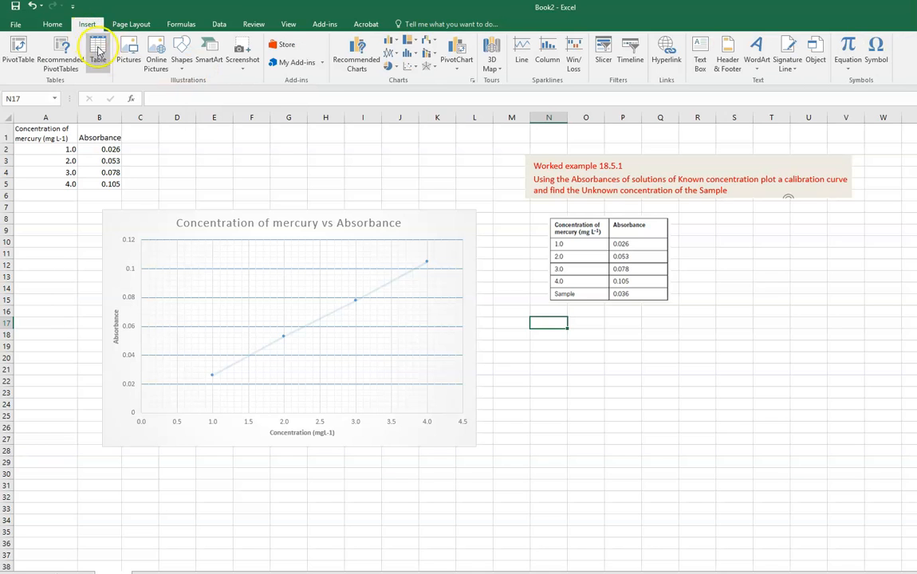
left_click(181, 56)
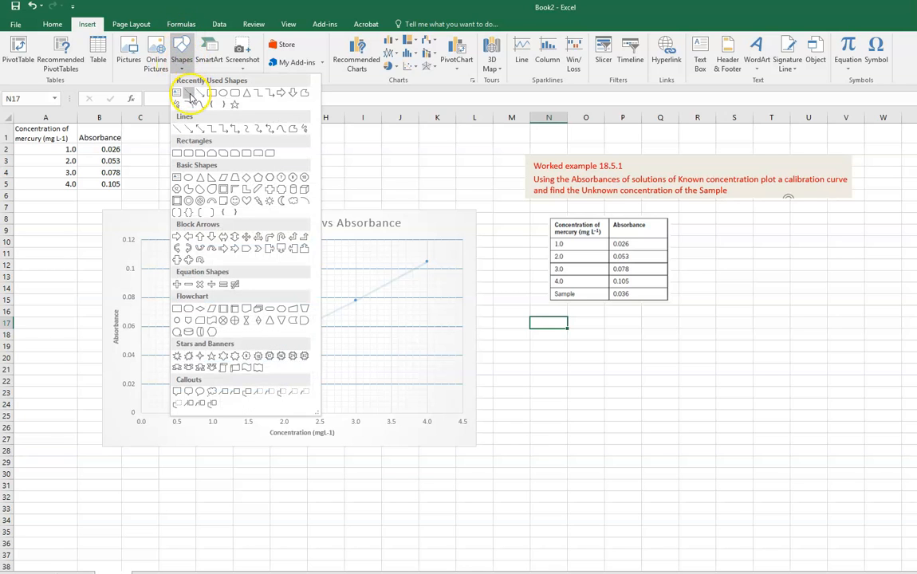
left_click(190, 94)
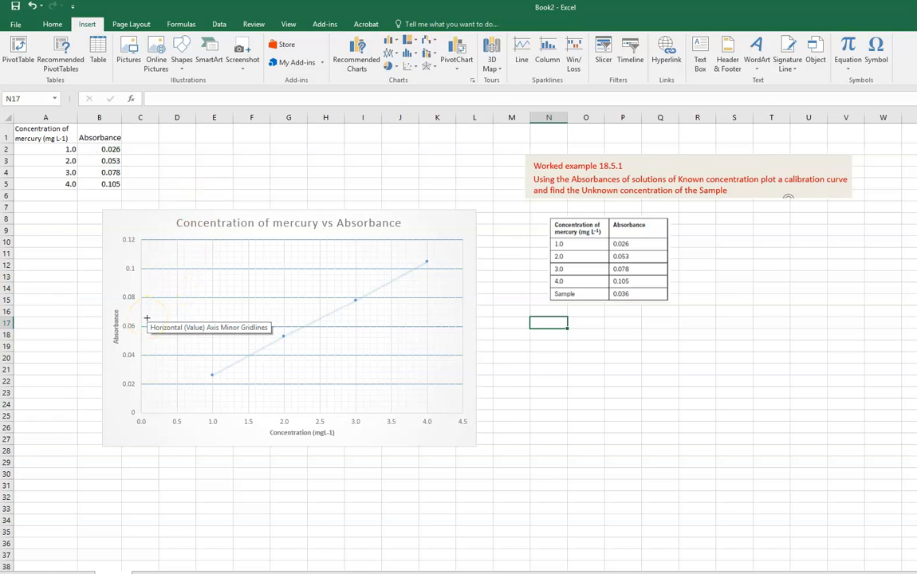
left_click(148, 381)
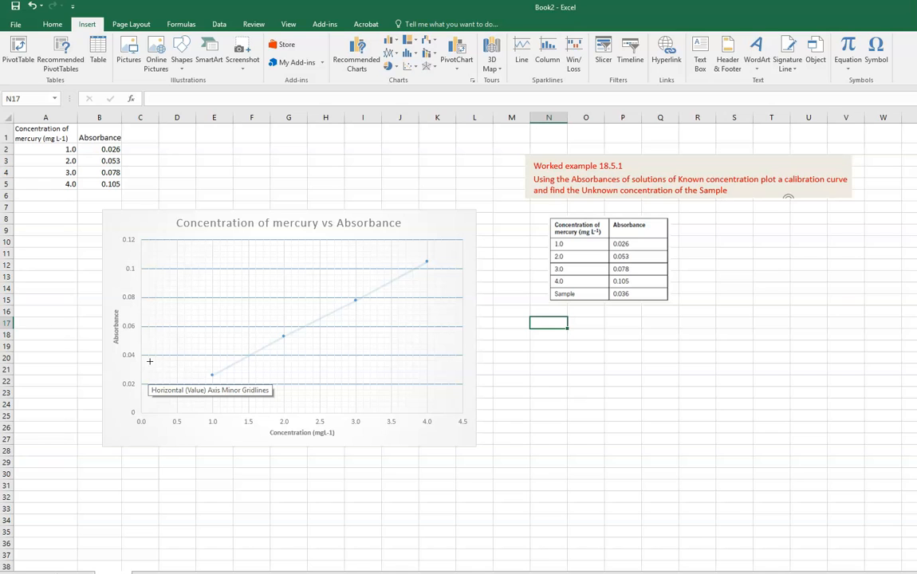
left_click(143, 362)
left_click(142, 360)
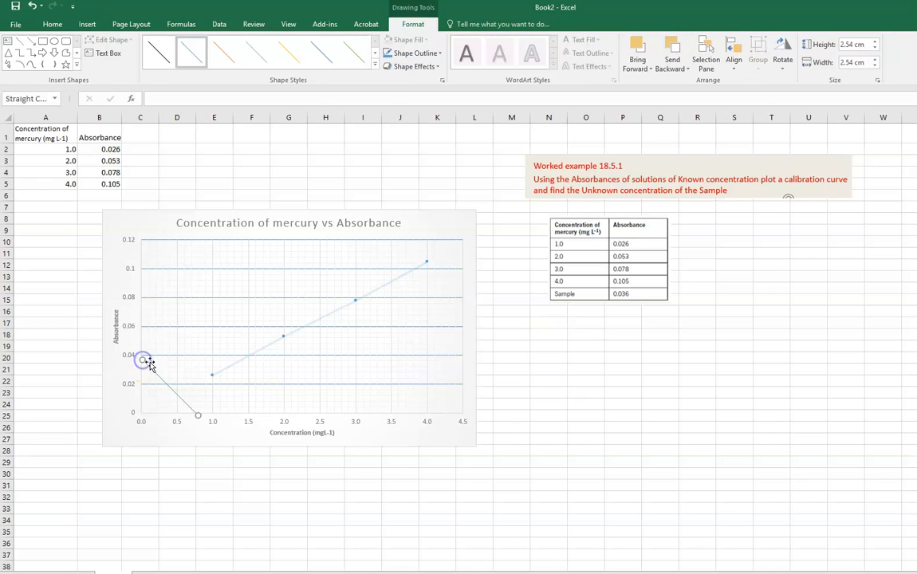
left_click_drag(199, 414, 237, 365)
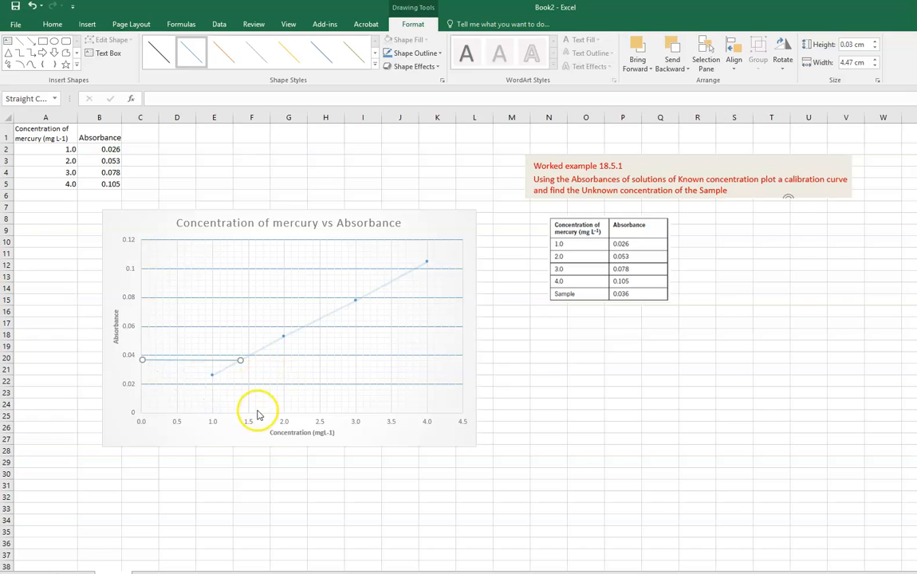
left_click(275, 484)
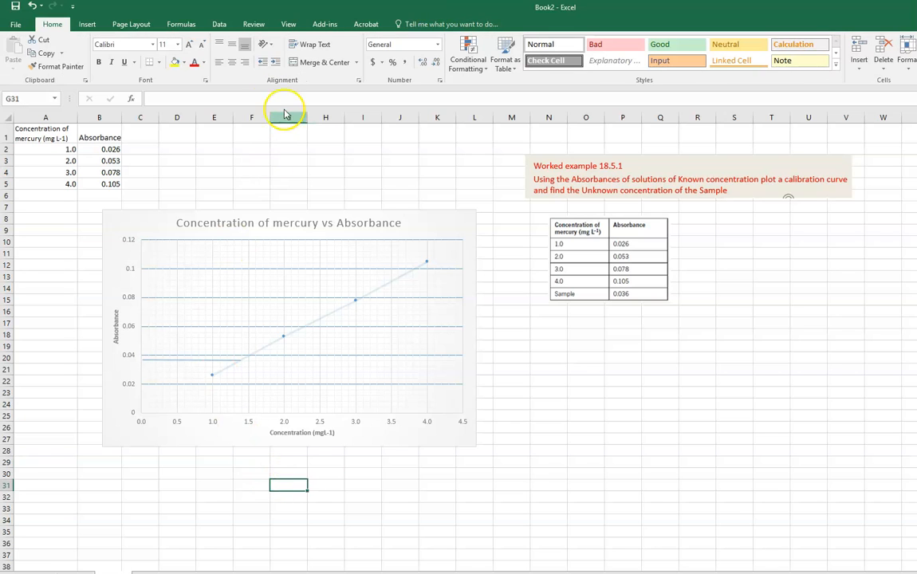
Step: Draw a vertical straight line about 2.4 cm long from the horizontal line's end on the calibration curve down to the concentration axis
left_click(89, 25)
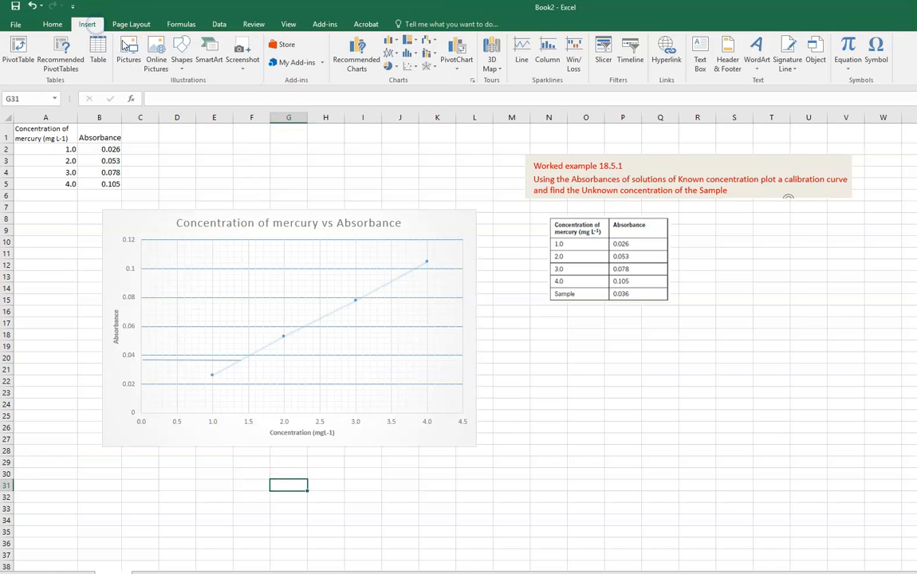
left_click(182, 49)
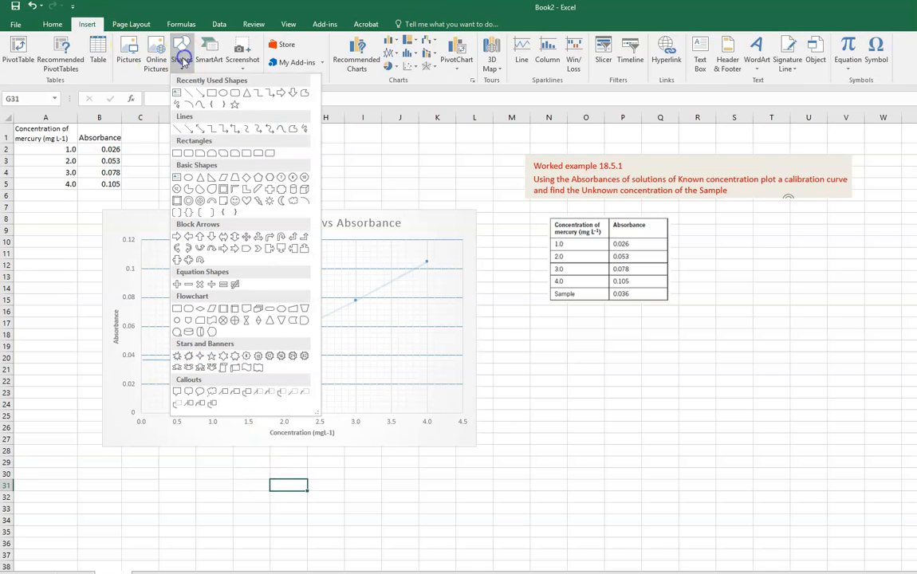
left_click(191, 93)
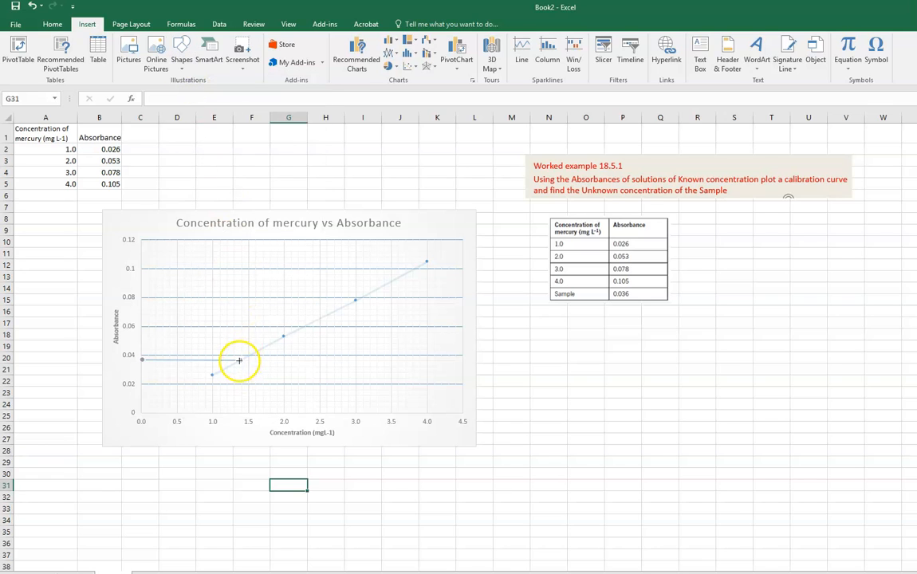
mouse_move(240, 361)
left_mouse_down()
mouse_move(293, 417)
mouse_move(254, 421)
left_mouse_up()
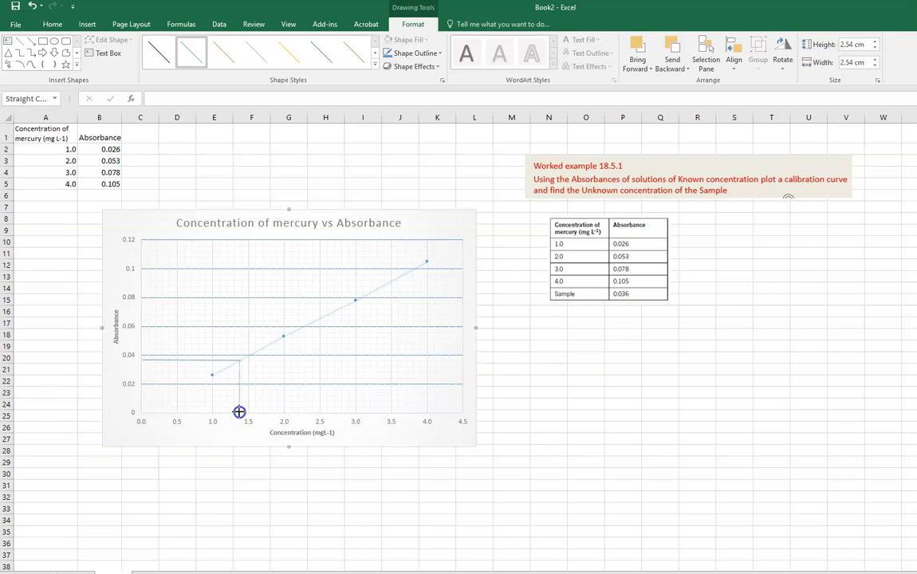
left_click_drag(239, 413, 239, 414)
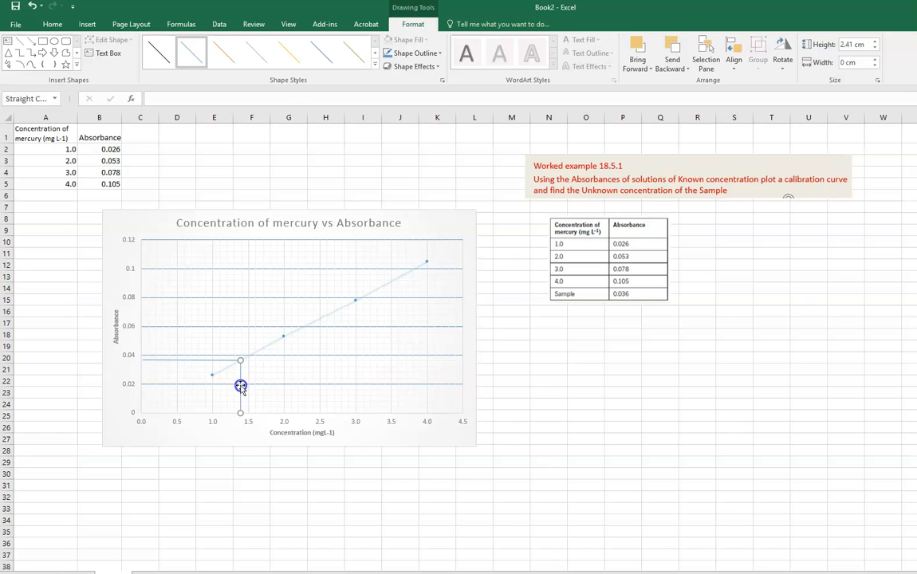
left_click(319, 484)
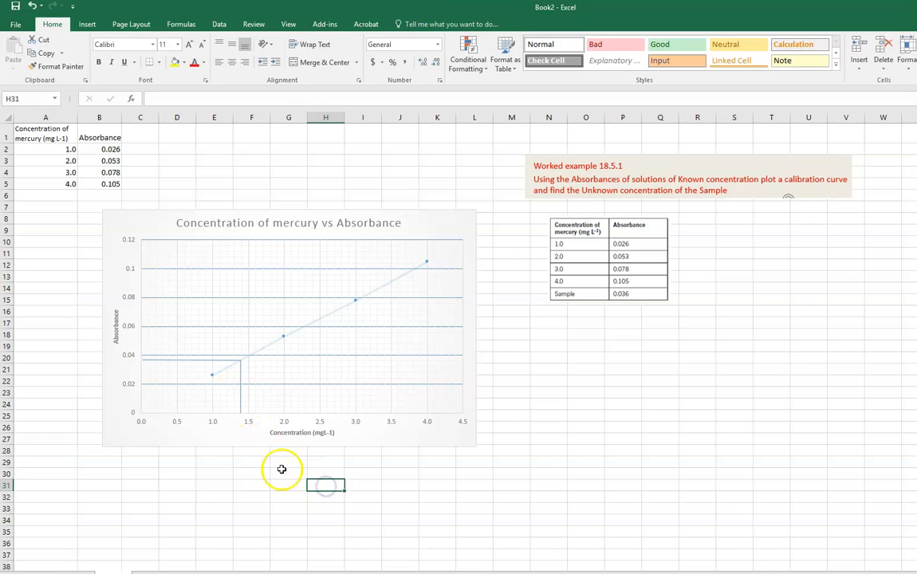